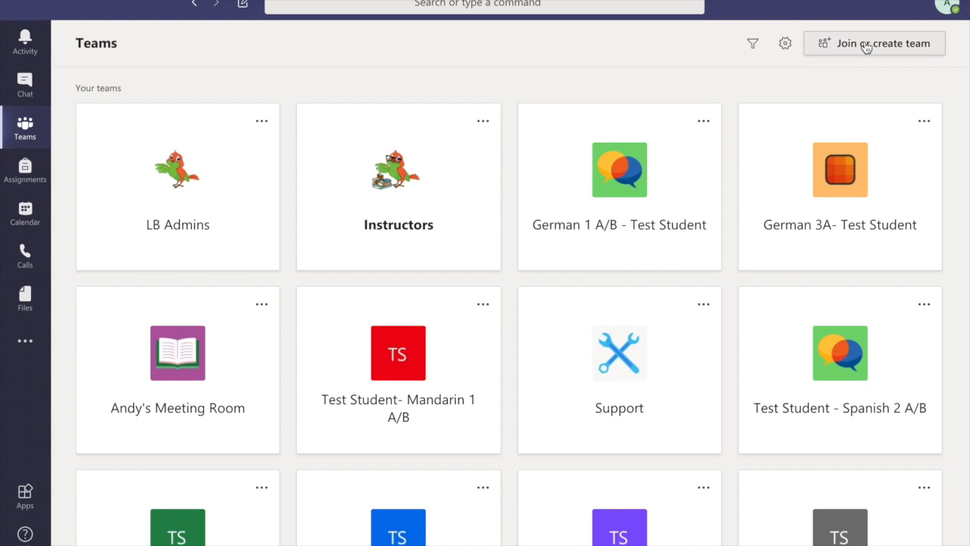
Start creating a new team of the Class type.
click(878, 47)
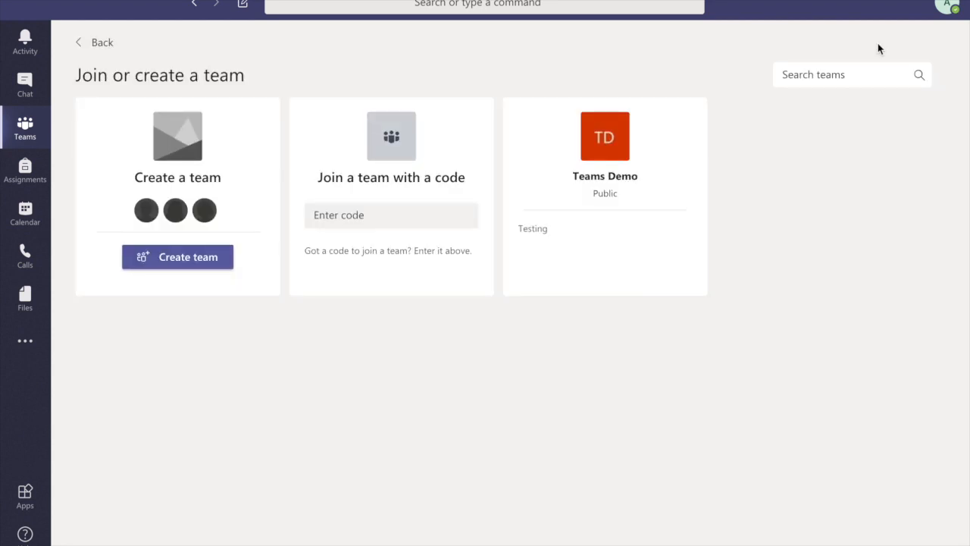
click(180, 258)
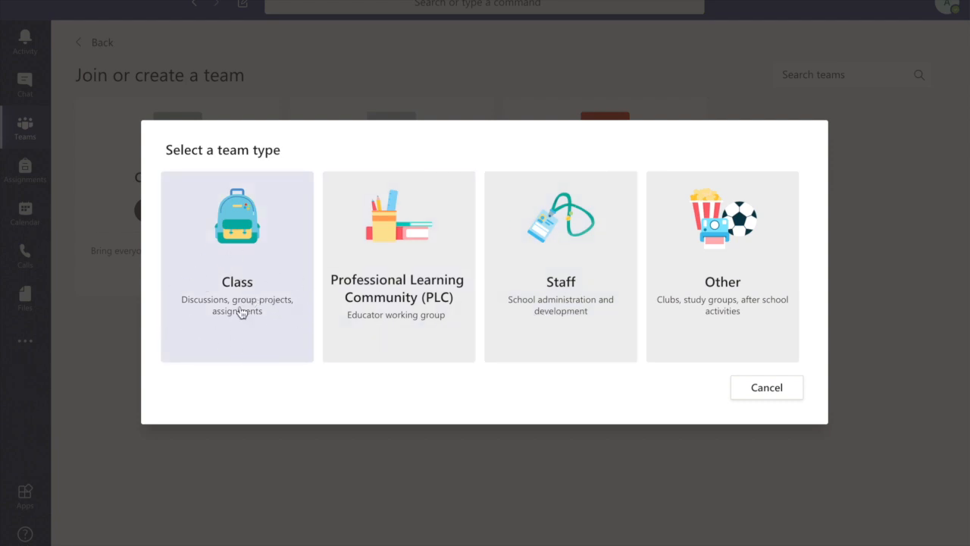
click(250, 334)
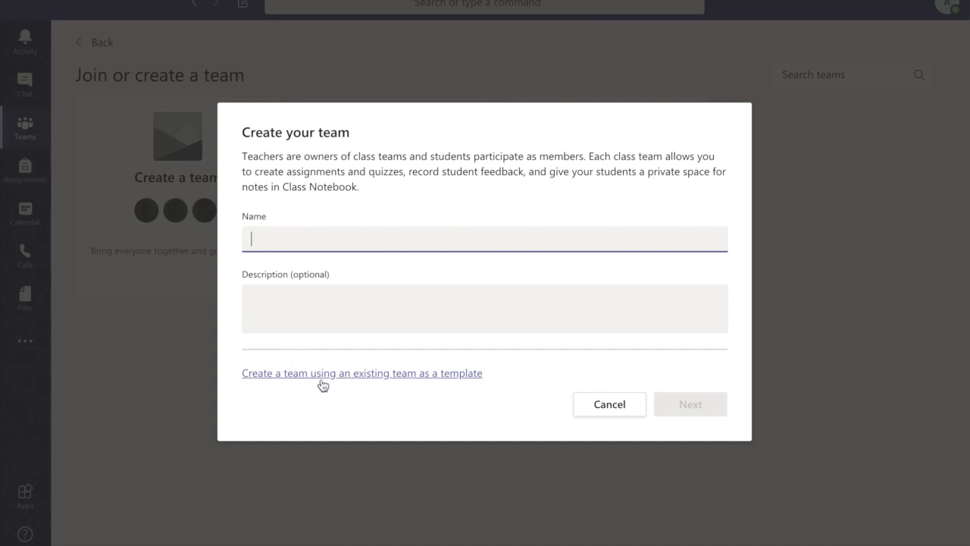
click(453, 374)
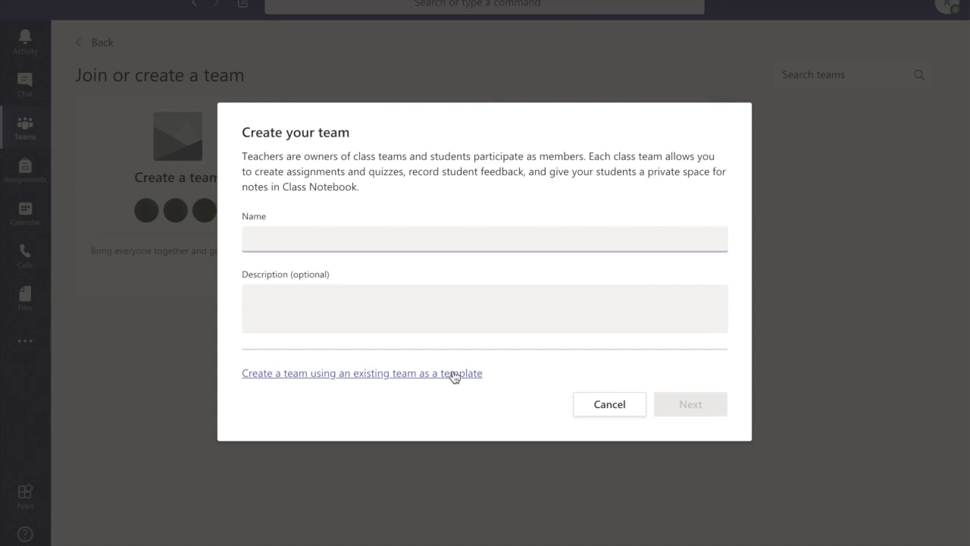
scroll(314, 340, down, 3)
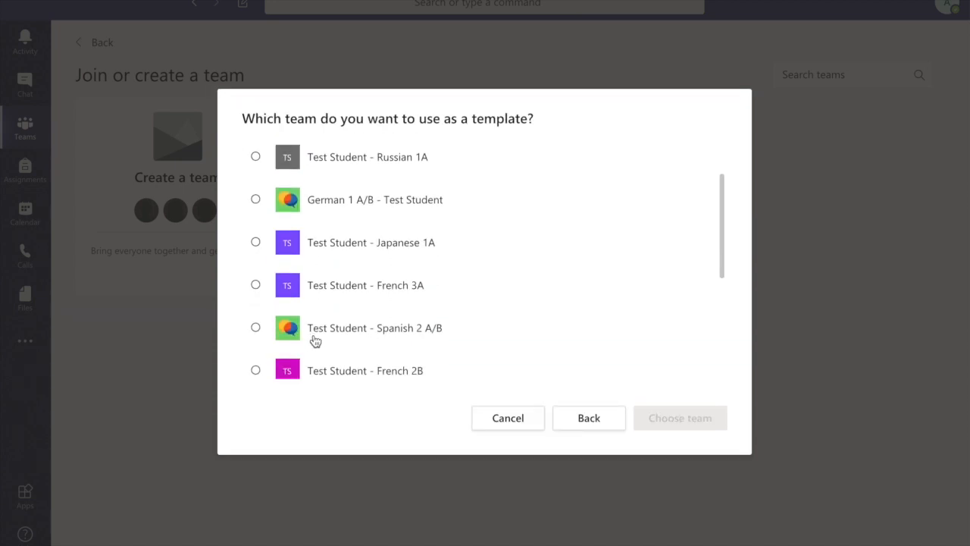
scroll(314, 341, down, 1)
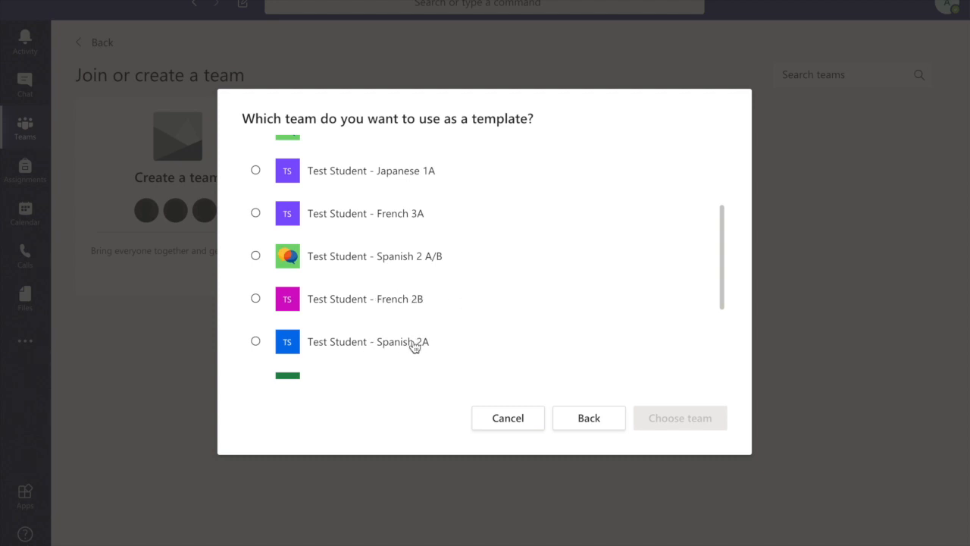
scroll(416, 344, down, 1)
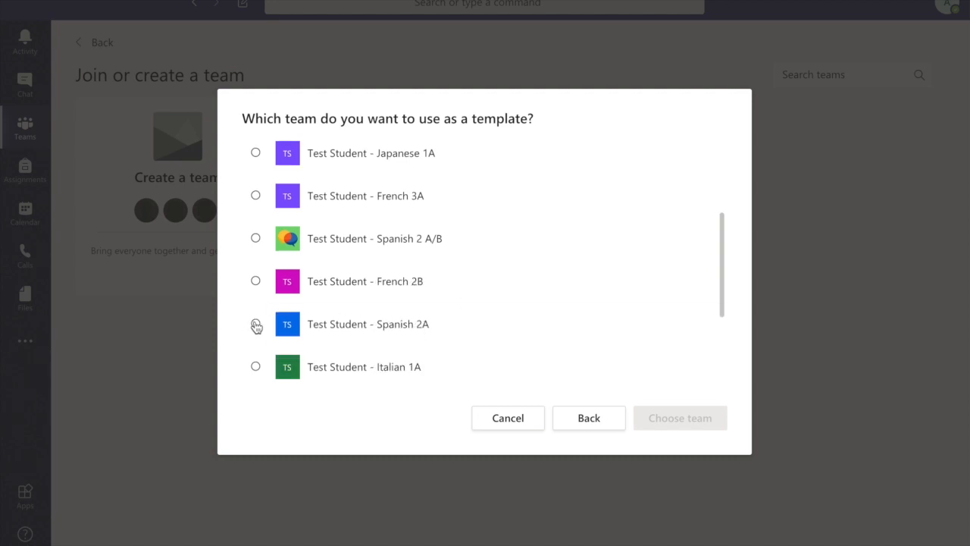
click(255, 323)
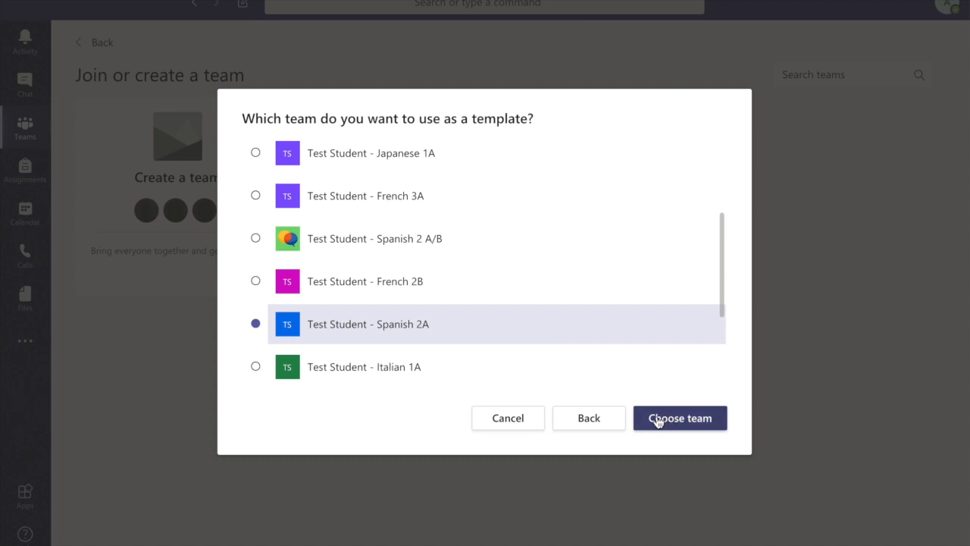
click(589, 427)
Name the class team "Test Student - Arabic 1A", leave its description empty and create it.
click(386, 238)
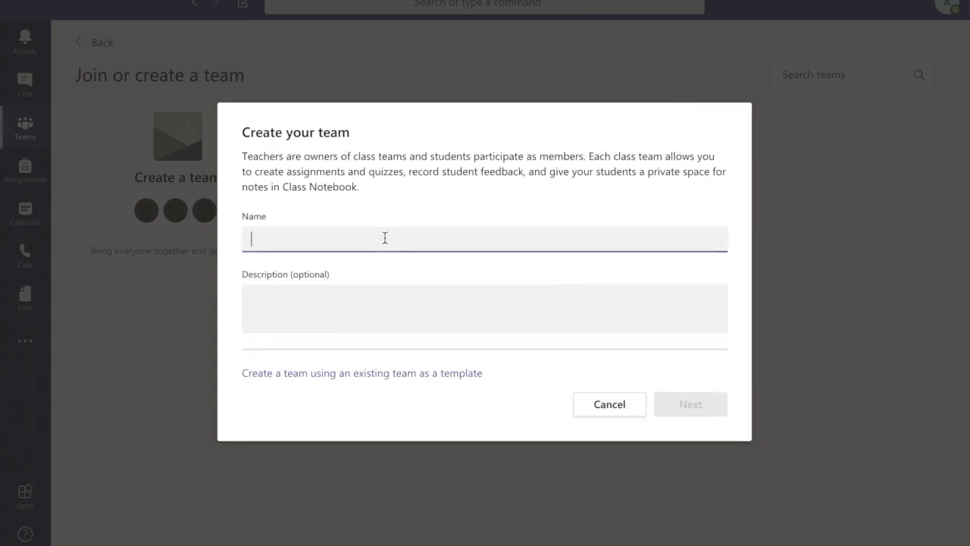
text(Te)
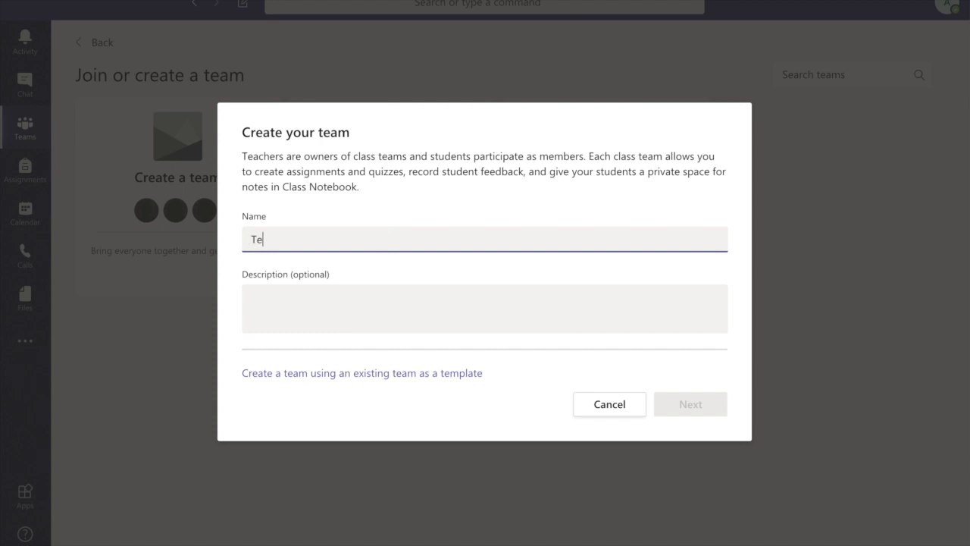
text(st Student - Arabic 1)
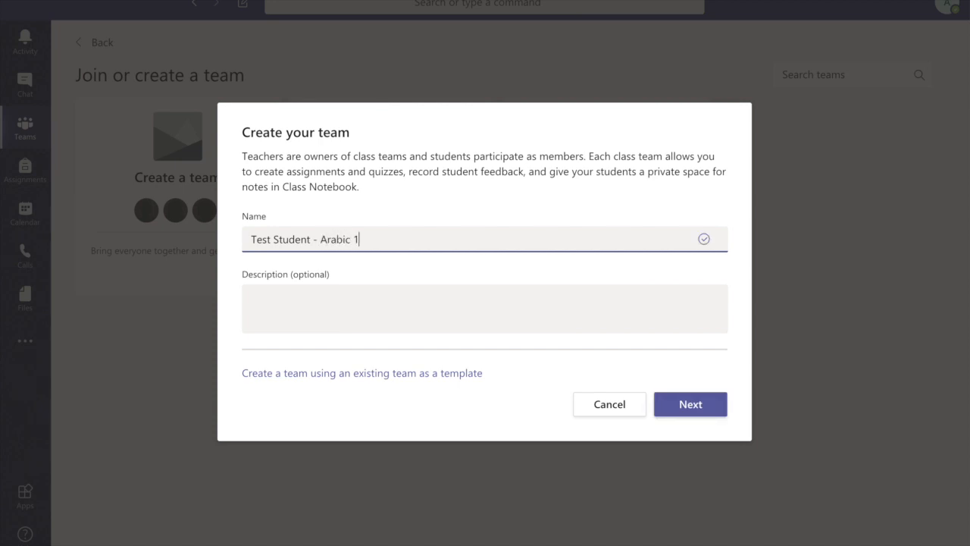
text(A)
click(370, 300)
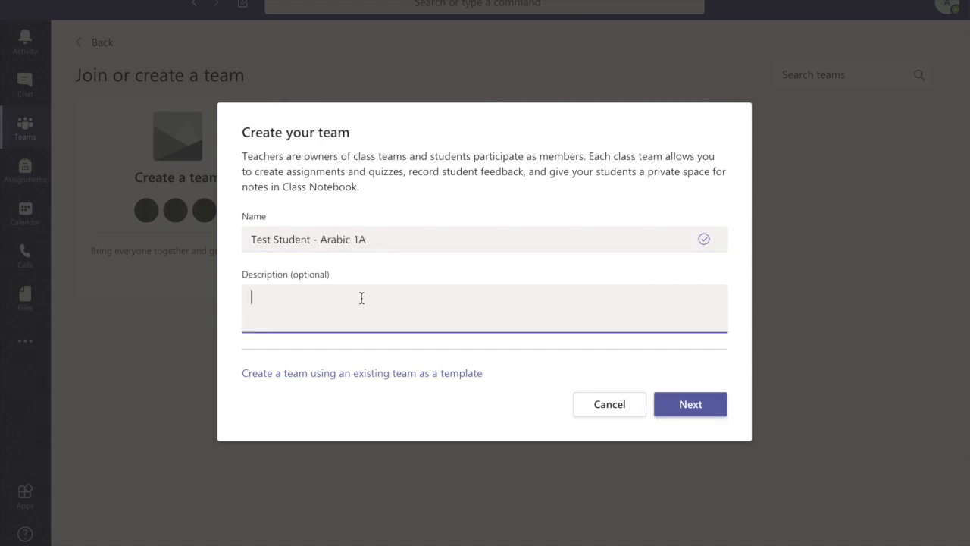
drag(294, 278, 326, 276)
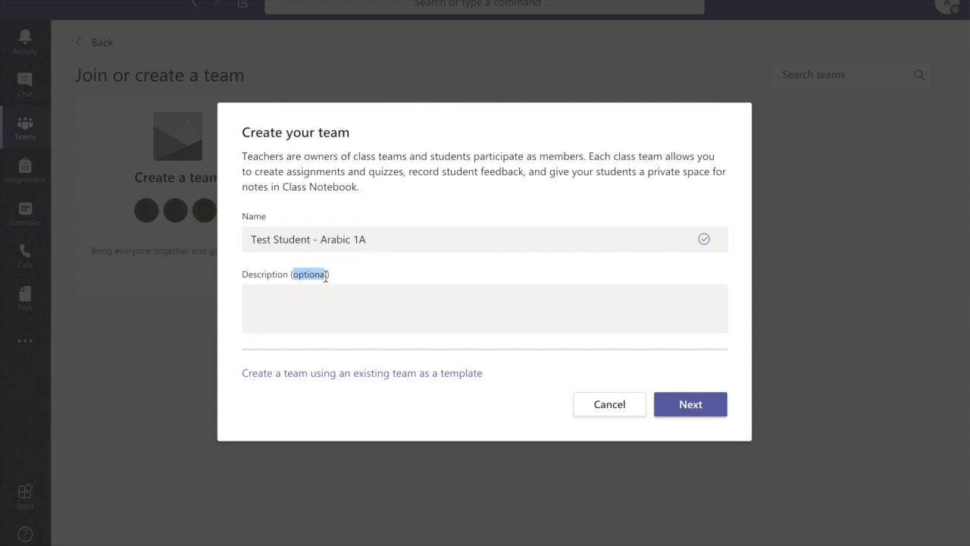
click(426, 281)
click(704, 404)
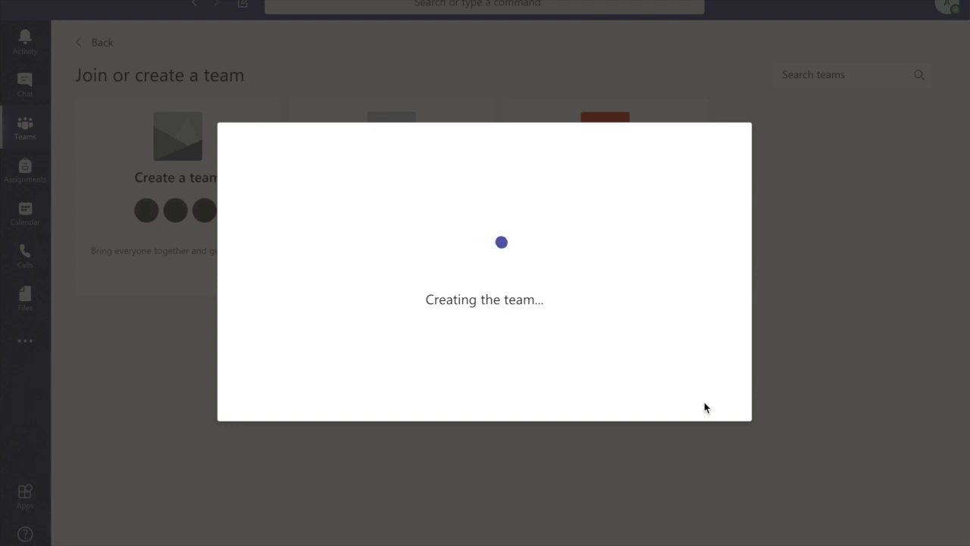
Add the Test Student account to the new team as a student and finish adding people.
click(494, 206)
text(test)
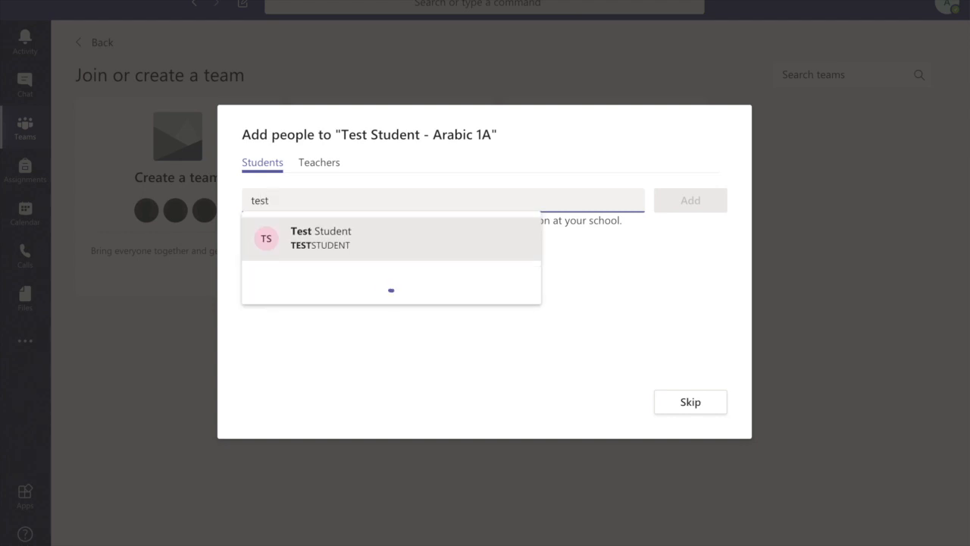
click(341, 242)
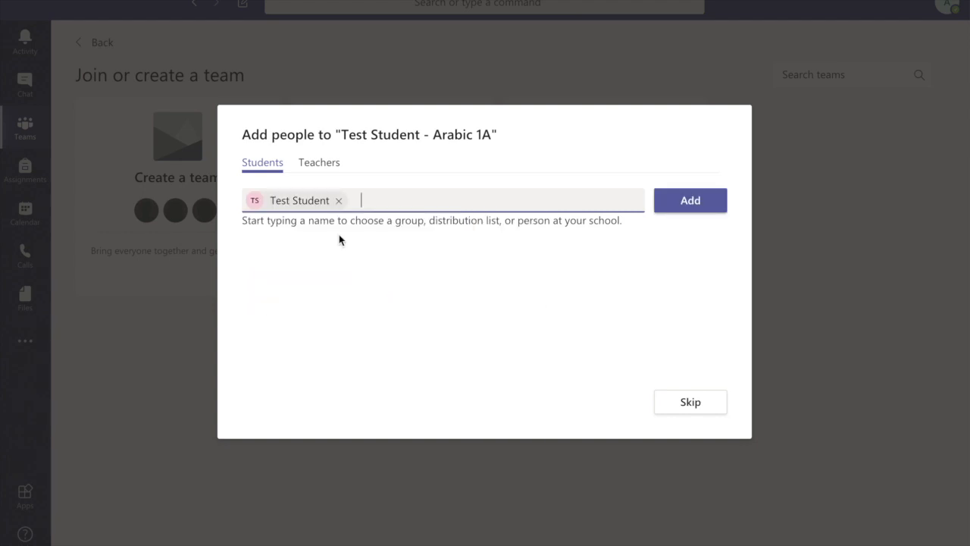
click(693, 210)
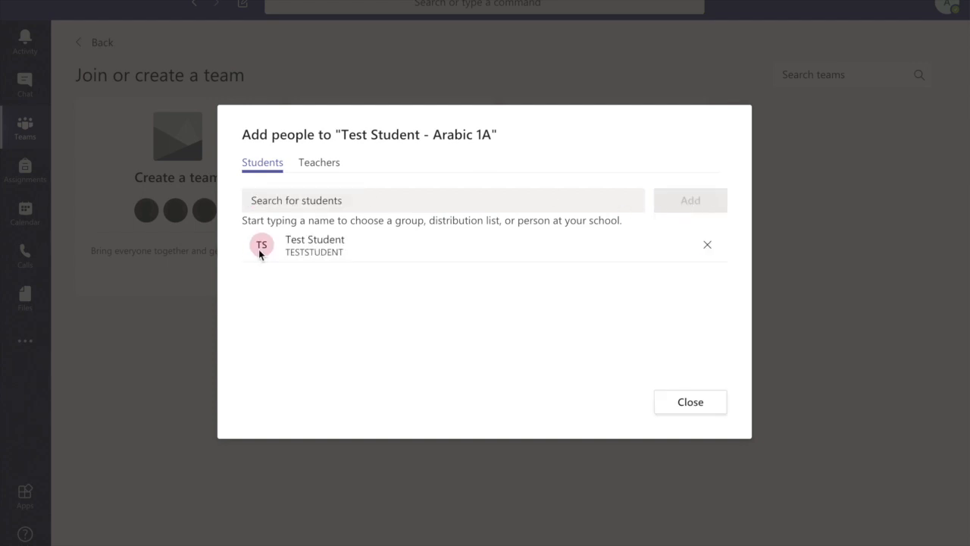
click(689, 404)
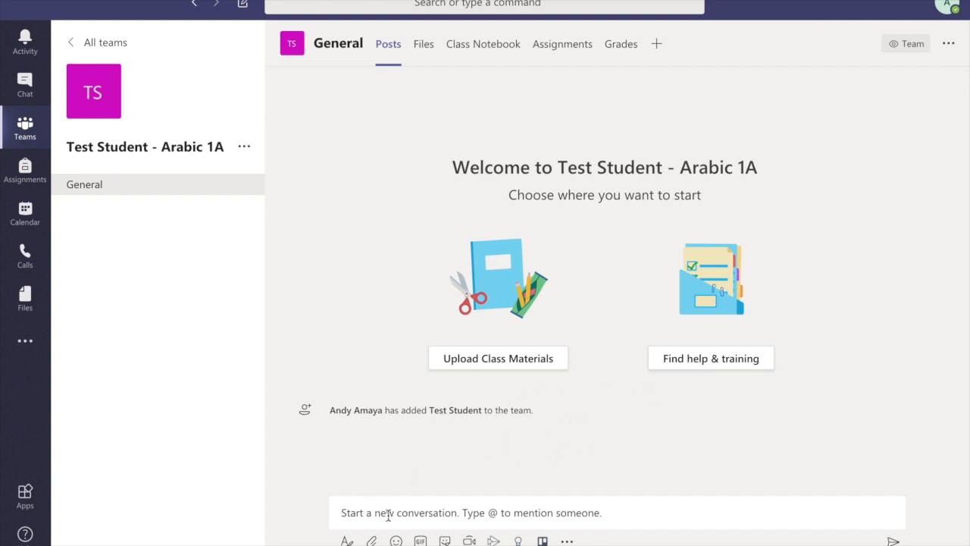
Examine the formatting, attachment, emoji, GIF and sticker options for a new post in the General channel.
click(541, 511)
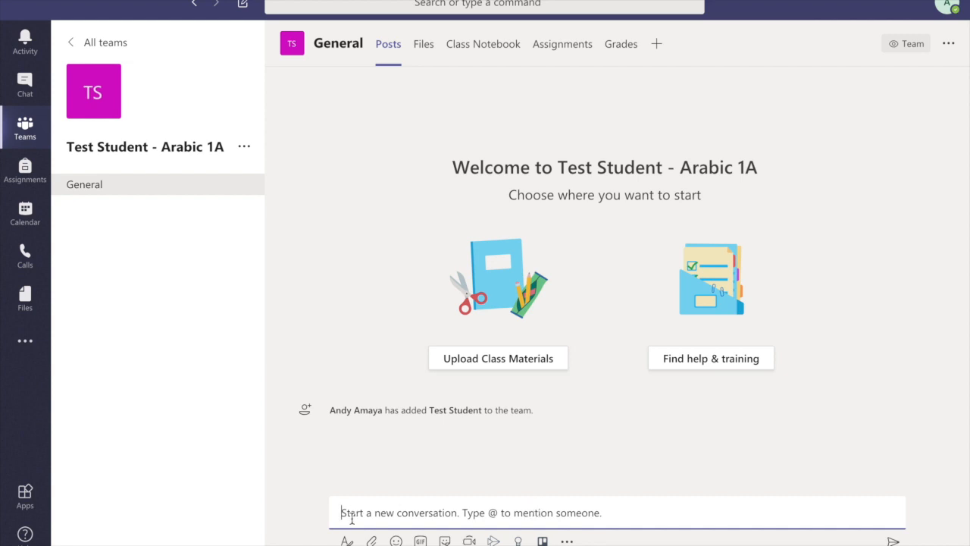
click(347, 542)
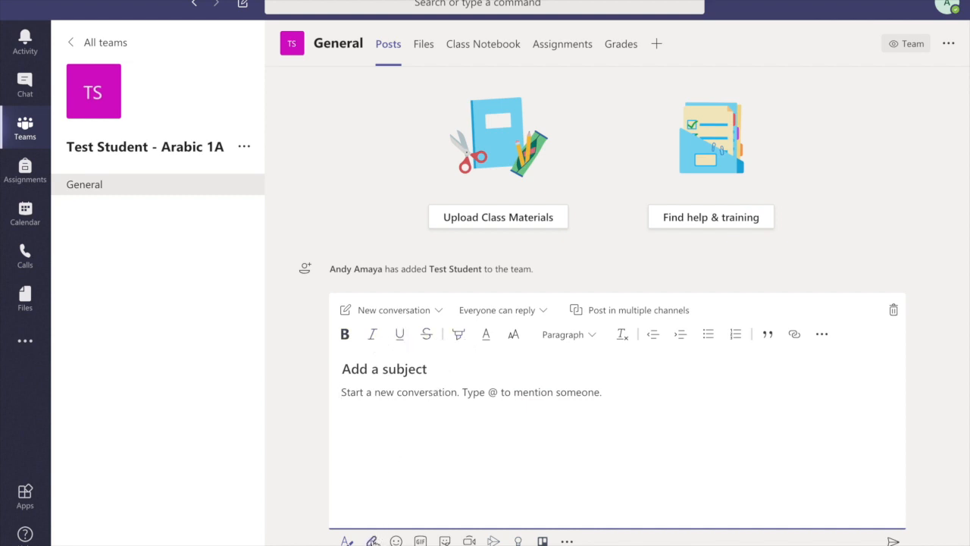
click(373, 541)
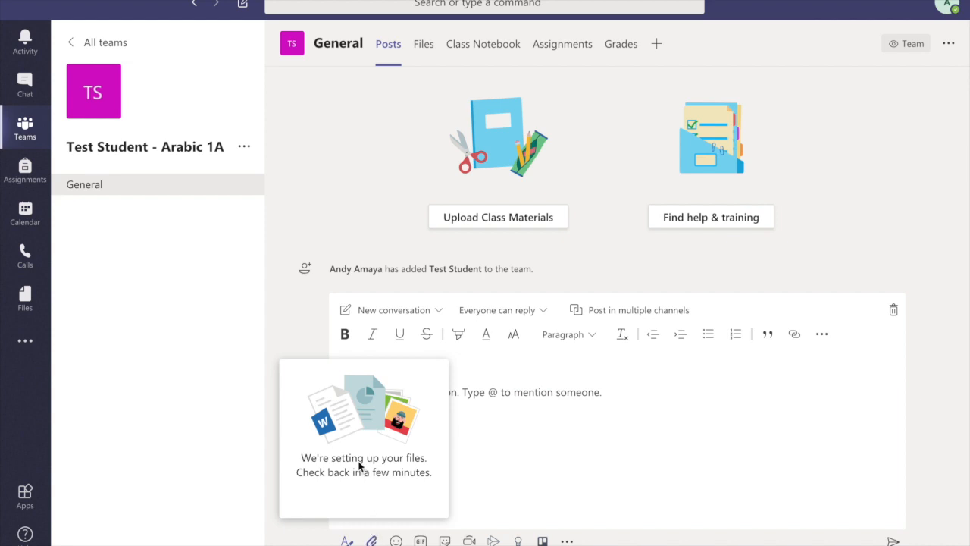
click(509, 417)
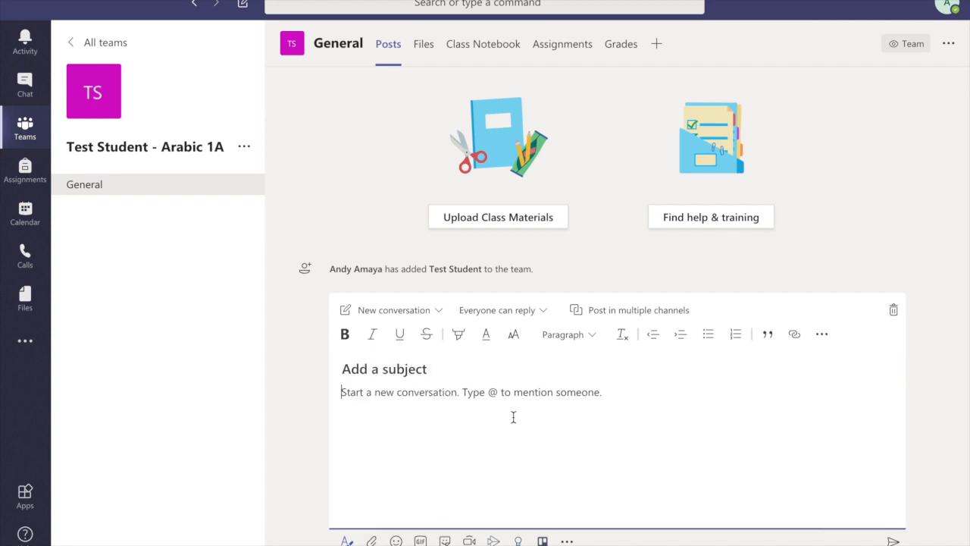
click(395, 541)
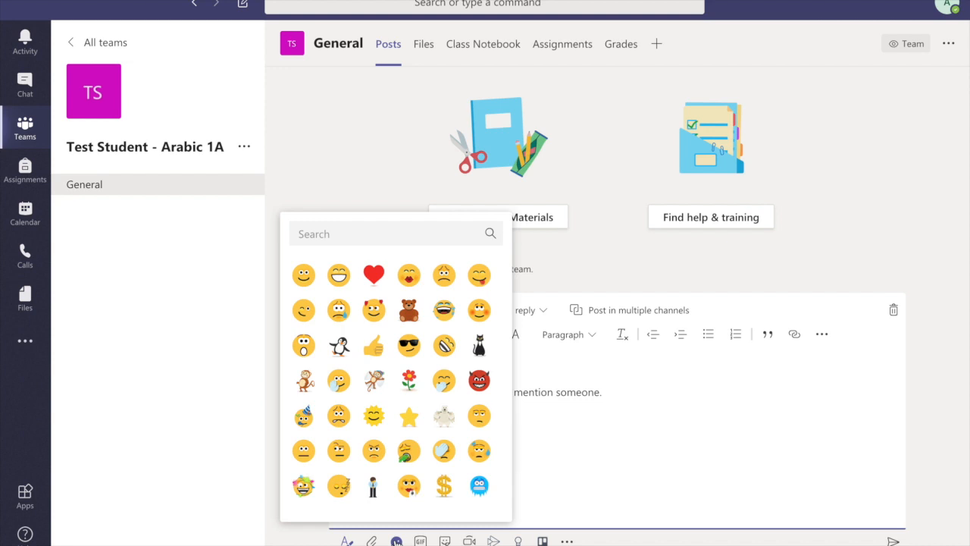
click(396, 540)
click(421, 541)
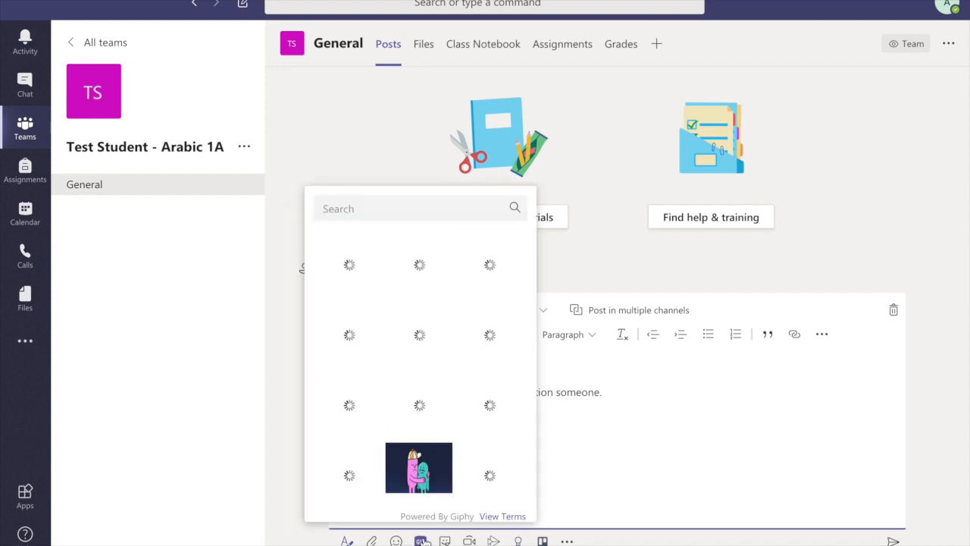
click(444, 541)
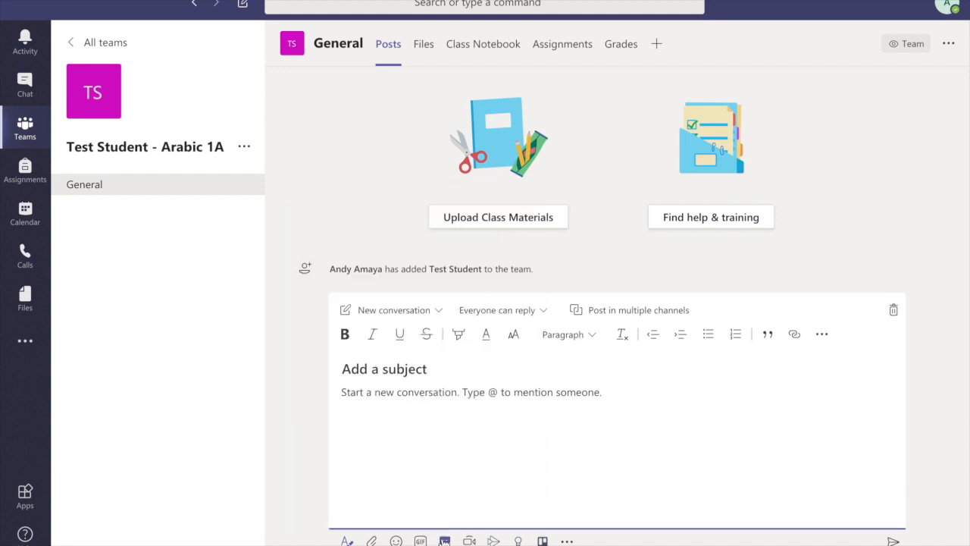
click(444, 541)
click(444, 541)
Browse the additional messaging apps available for posts, and return to the team's General channel.
click(567, 541)
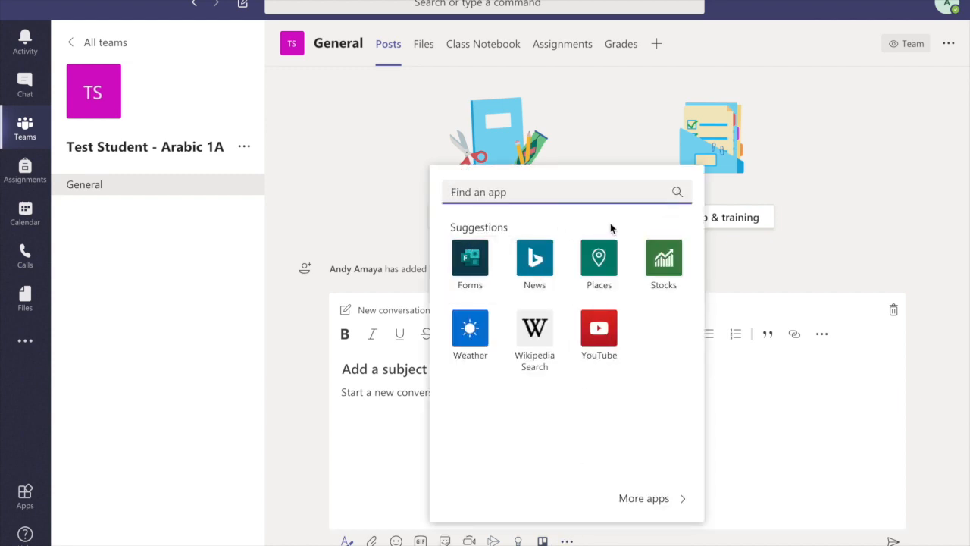
click(654, 500)
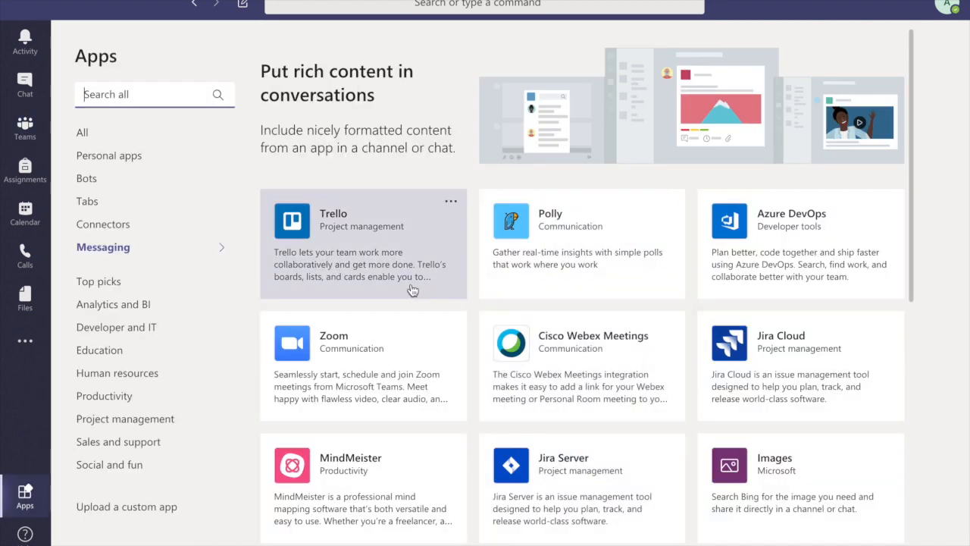
scroll(411, 288, down, 4)
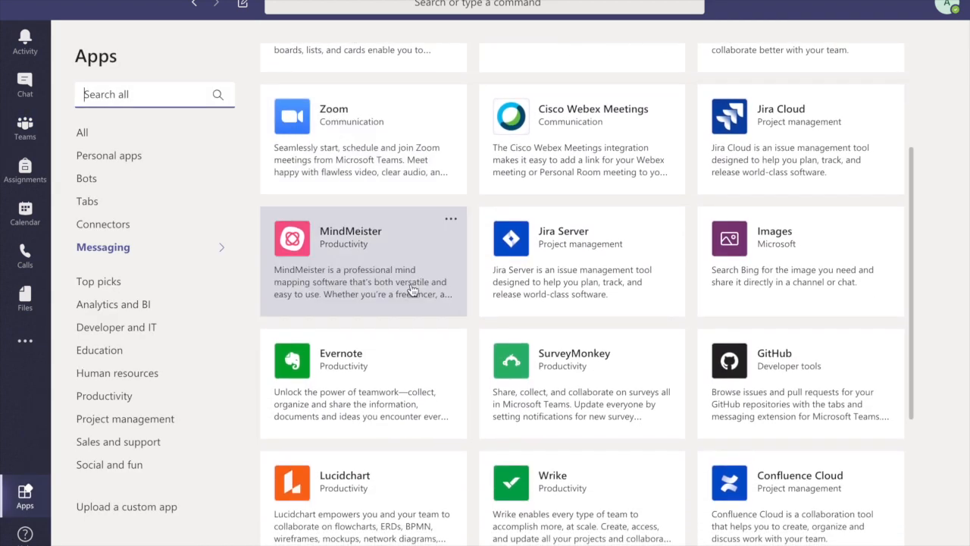
scroll(412, 289, down, 4)
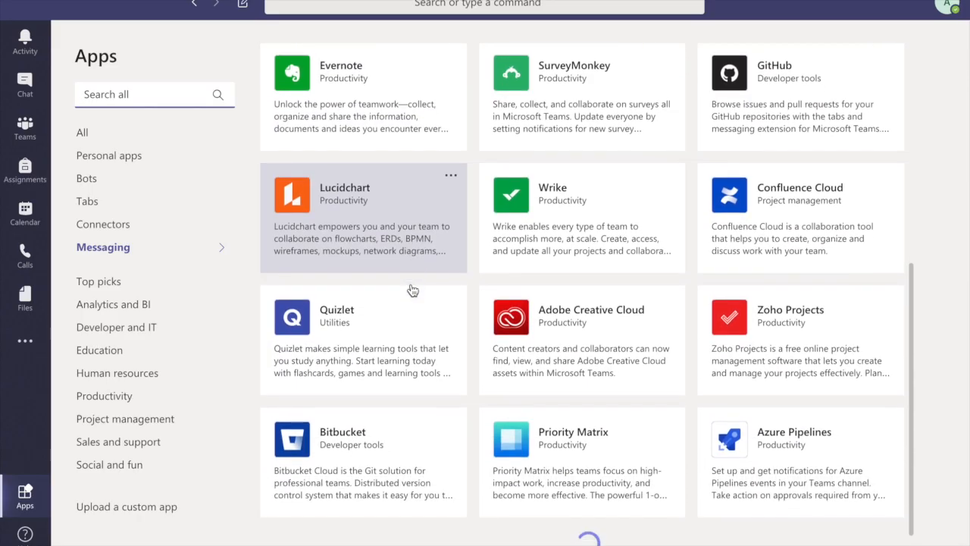
scroll(412, 289, down, 8)
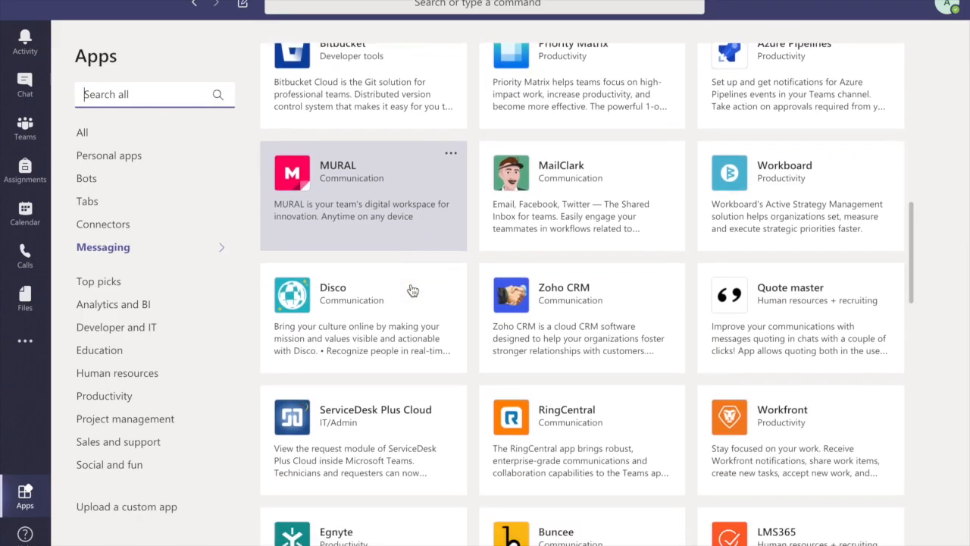
click(195, 5)
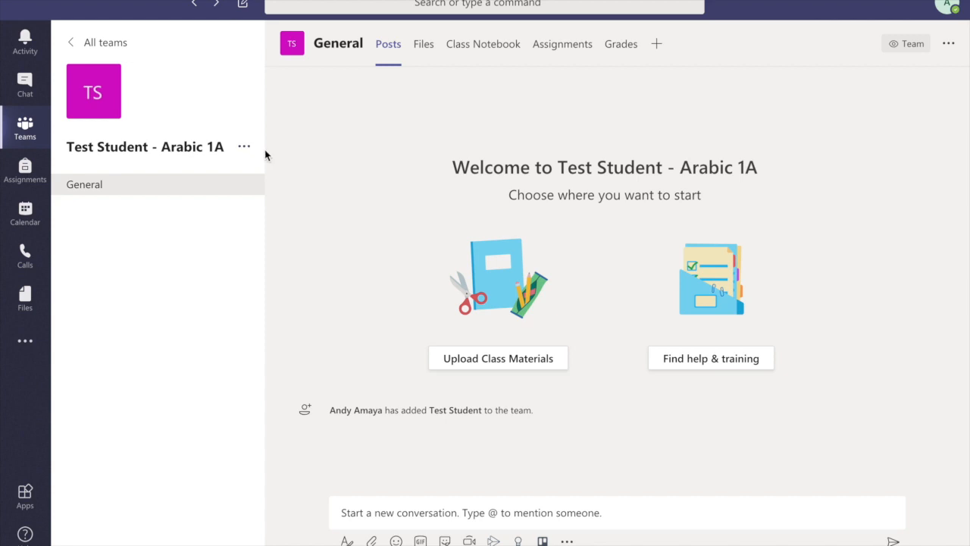
Copy the full instructor introduction from the notes window and post it as a new conversation in the General channel.
click(2, 220)
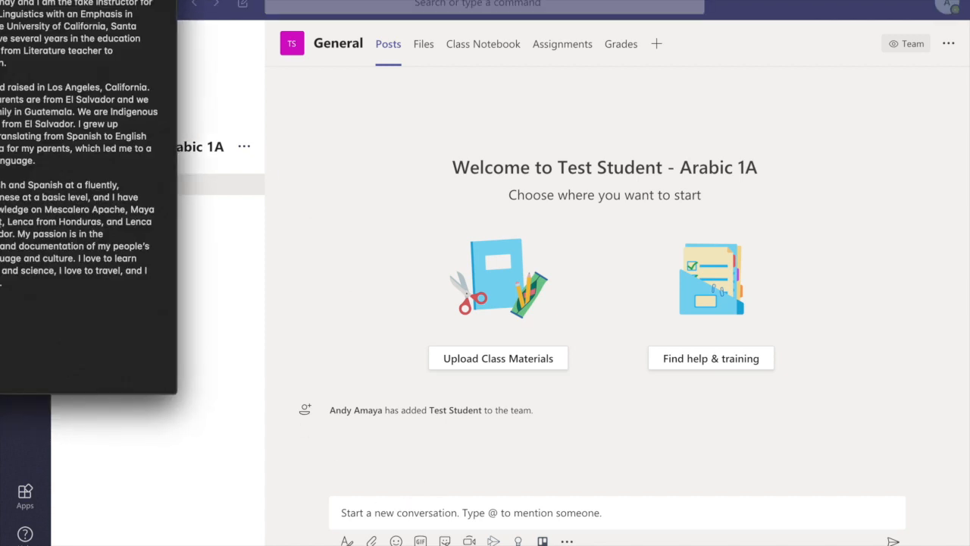
key(super+a)
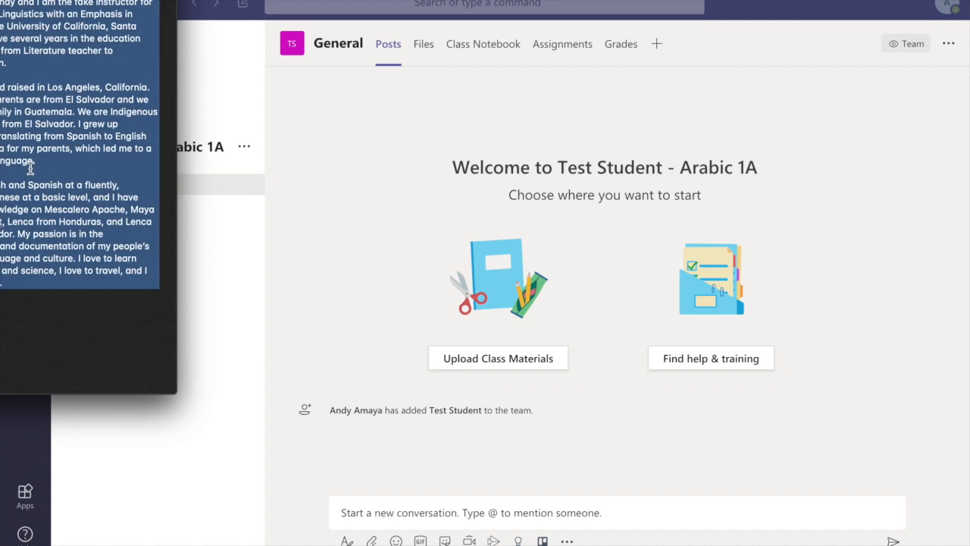
click(312, 300)
click(396, 513)
text(My name is Andy and I am the fake instructor for LB. I studied Linguistics with an Emphasis in Chinese at the University of California, Santa Barbara. I have several years in the education field, ranging from Literature teacher to Administration.   I was born and raised in Los Angeles, California. Both of my parents are from El Salvador and we also have family in Guatemala. We are Indigenous Lenca people from El Salvador. I grew up interpreting/translating from Spanish to English and vice versa for my parents, which led me to a passion for language.   I speak English and Spanish at a fluently, Mandarin Chinese at a basic level, and I have research knowledge on Mescalero Apache, Maya K’iche’, Nawat, Lenca from Honduras, and Lenca from El Salvador. My passion is in the revitalization and documentation of my people’s dormant language and culture. I love to learn about culture and science, I love to travel, and I love to dance.)
key(Return)
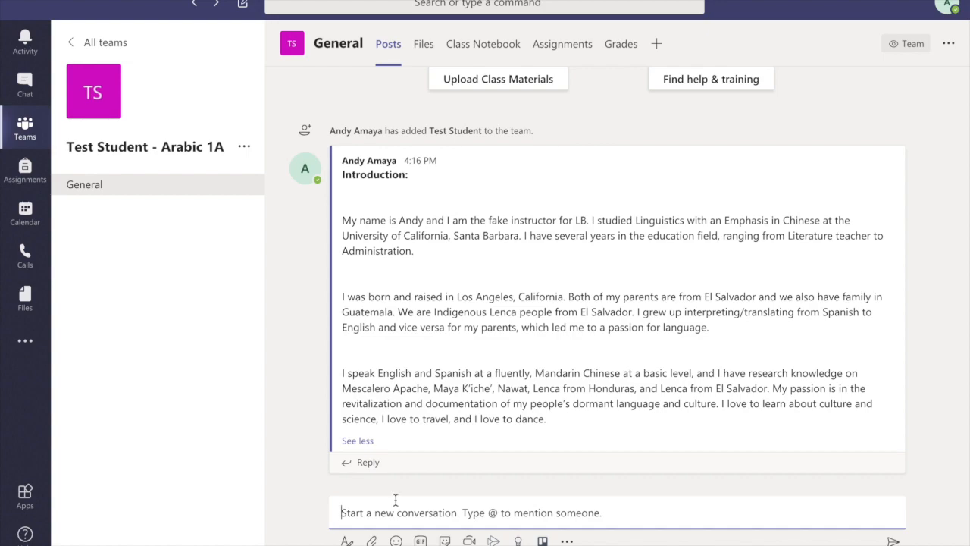
click(248, 149)
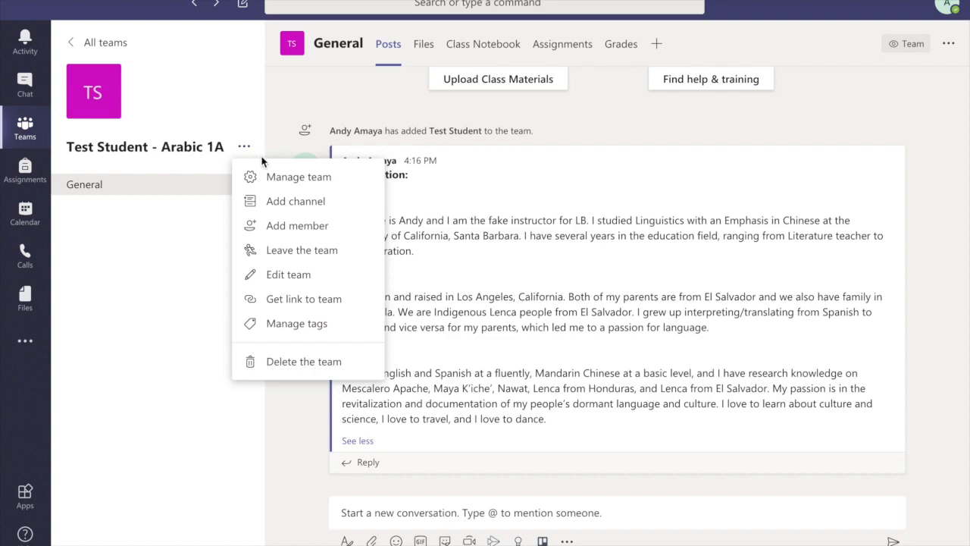
click(321, 202)
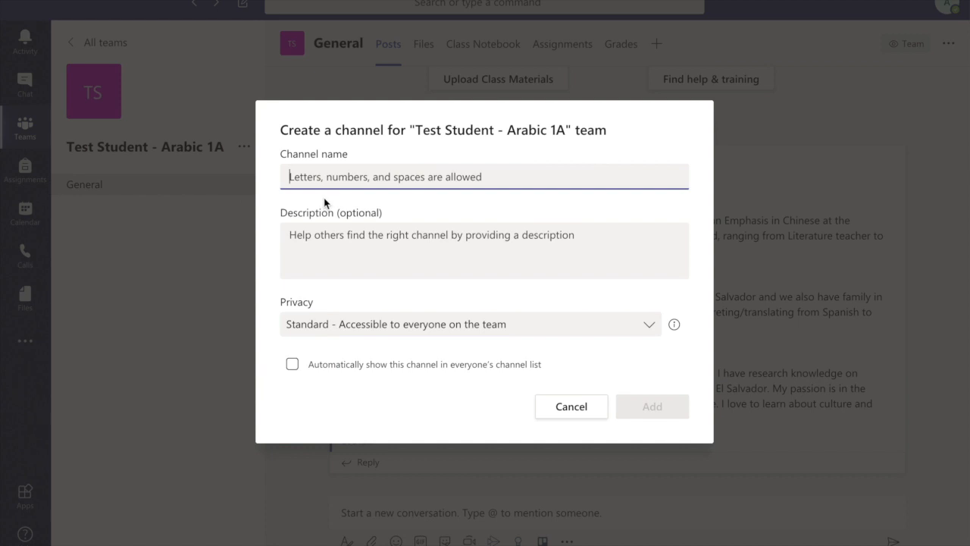
click(572, 406)
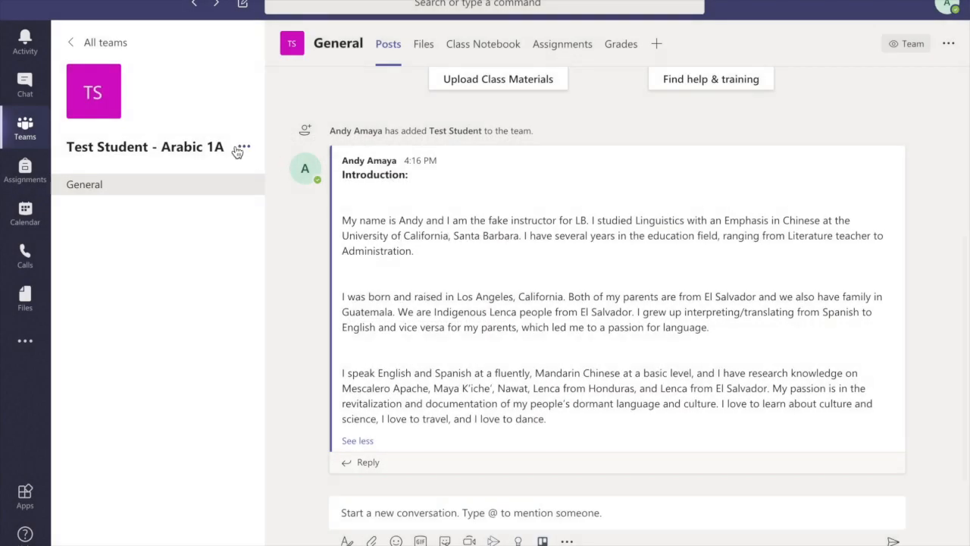
Add a standard channel named "Homework Questions" to the Test Student - Arabic 1A team.
click(241, 148)
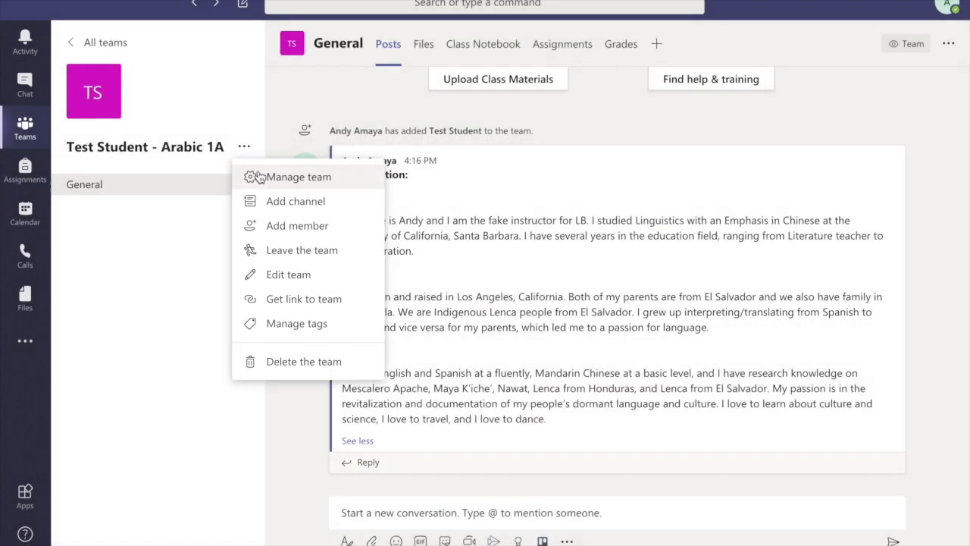
click(296, 206)
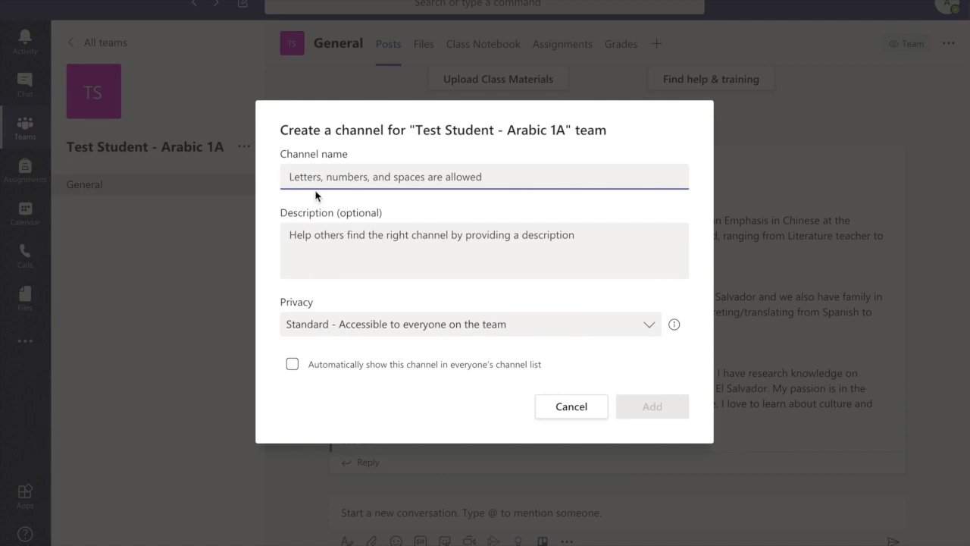
text(H)
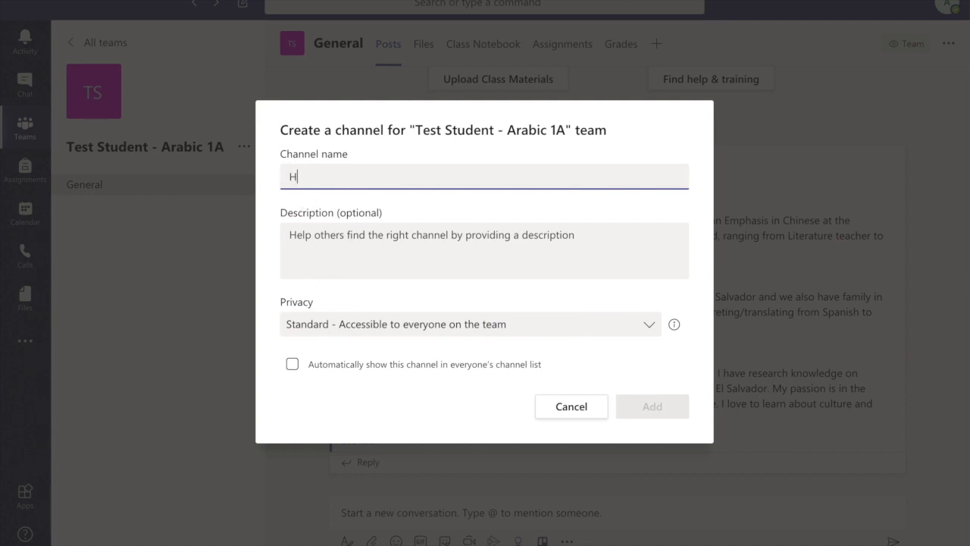
text(omework Questions)
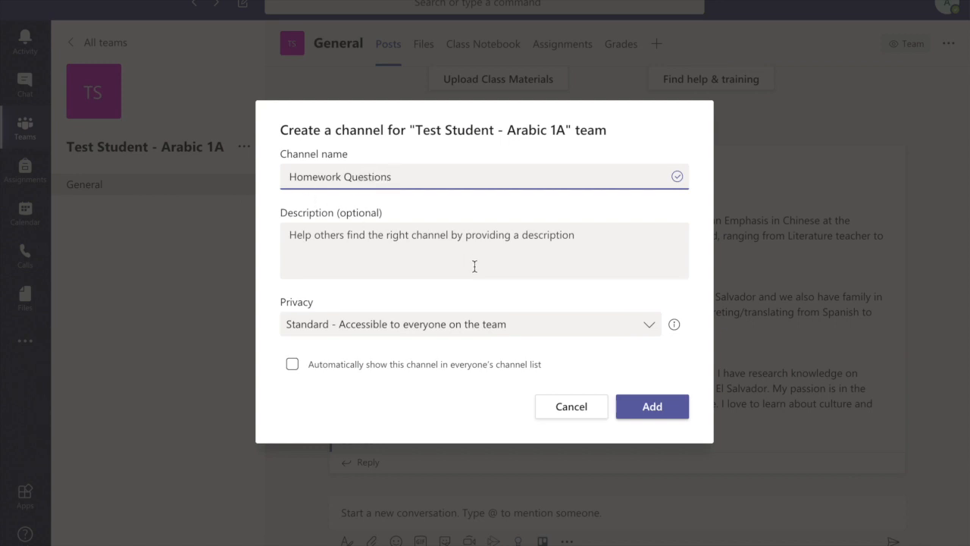
click(668, 417)
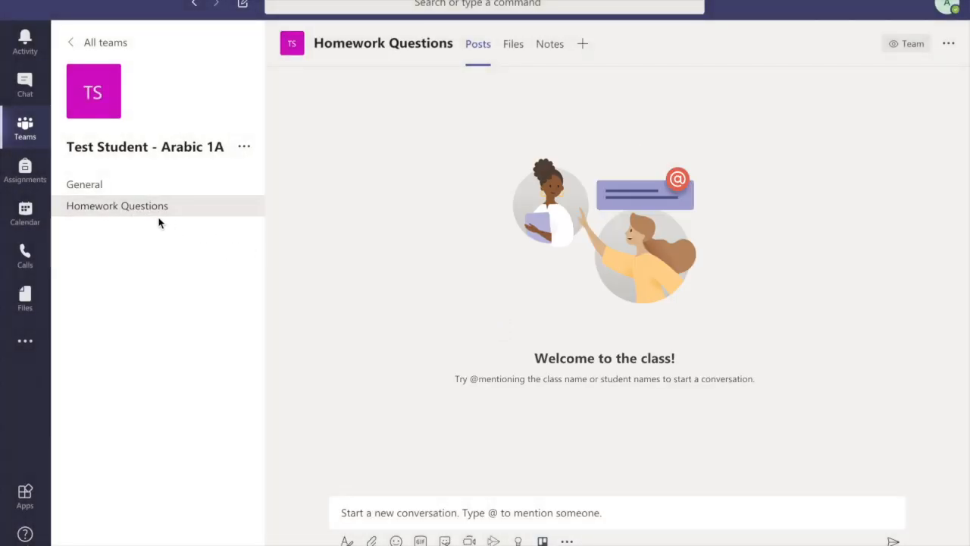
Add a standard channel named "Words I Want to Learn" to the Test Student - Arabic 1A team.
click(244, 148)
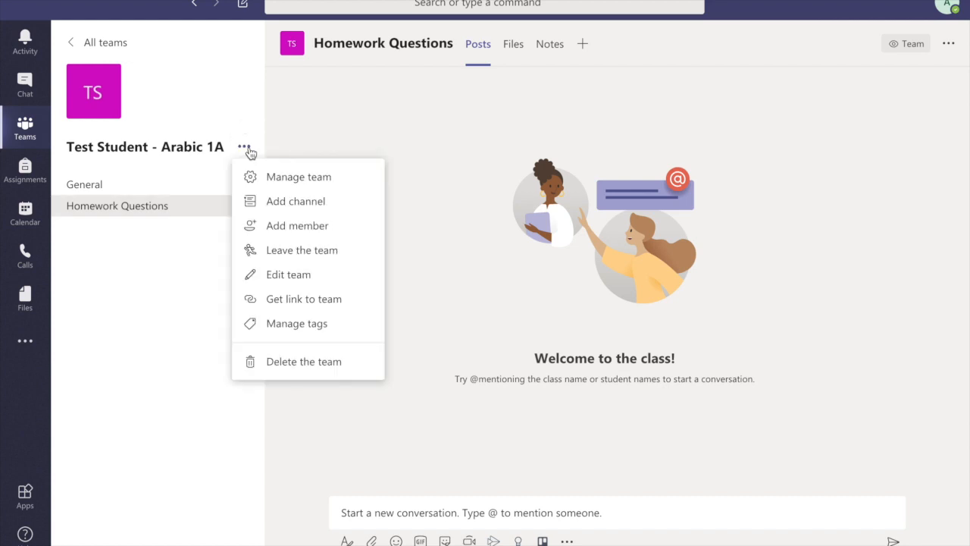
click(267, 201)
text(W)
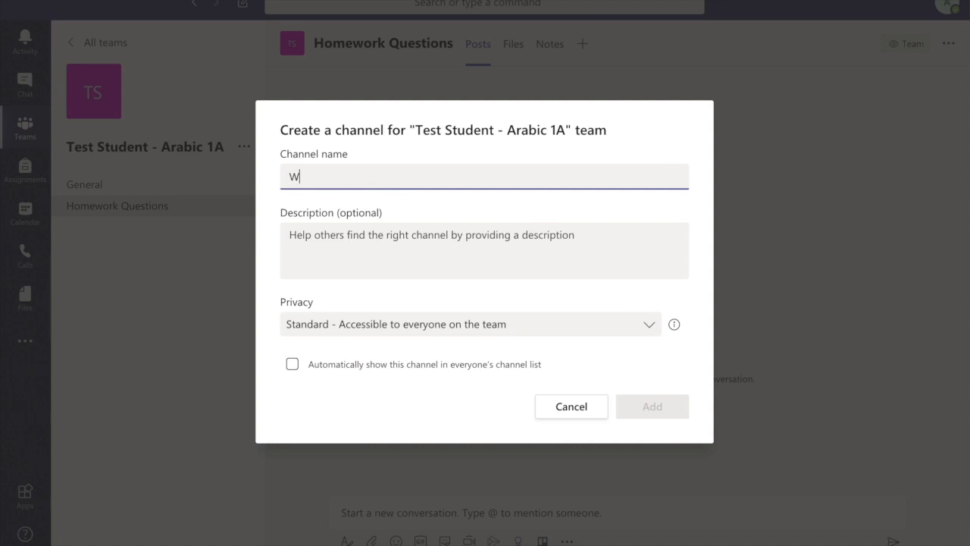
text(or)
text(w)
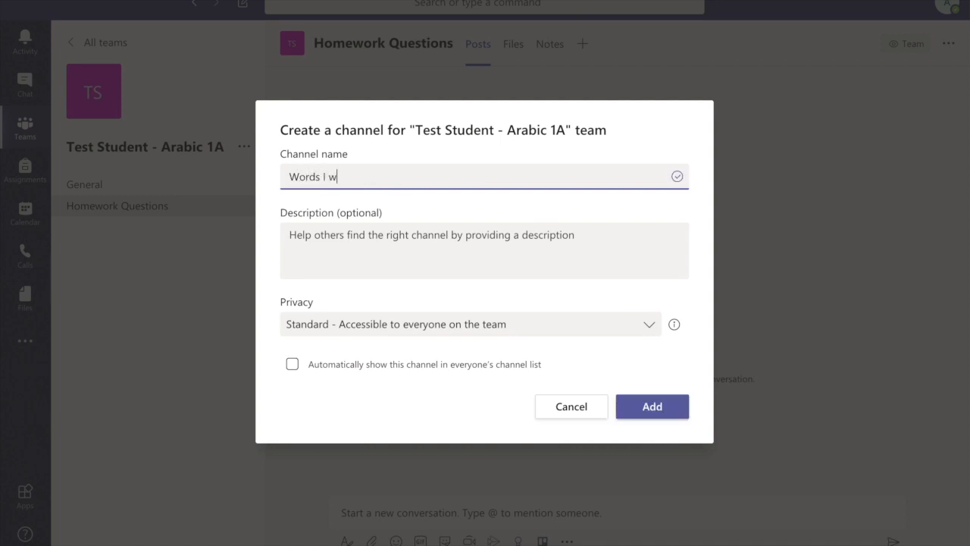
text(ant to Learn)
click(334, 177)
key(BackSpace)
text(W)
click(679, 418)
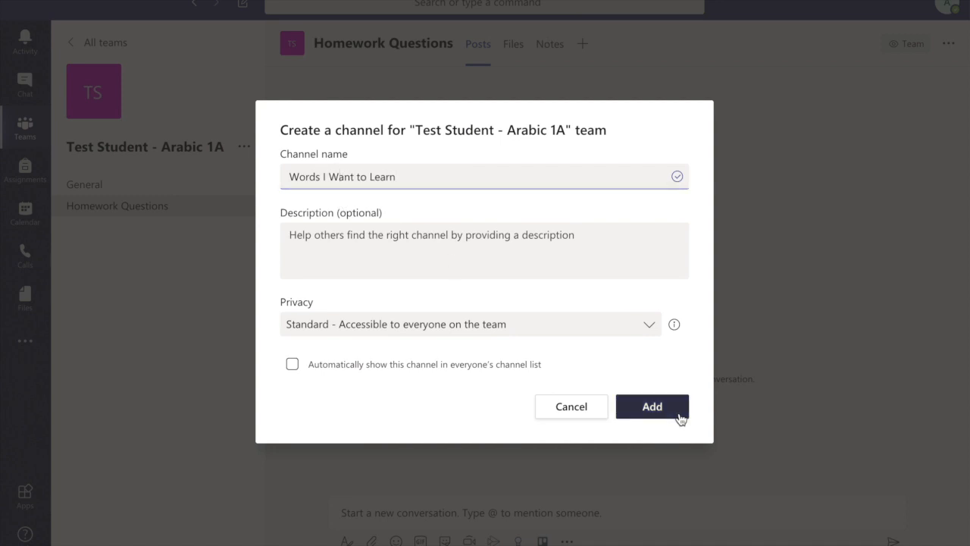
click(680, 417)
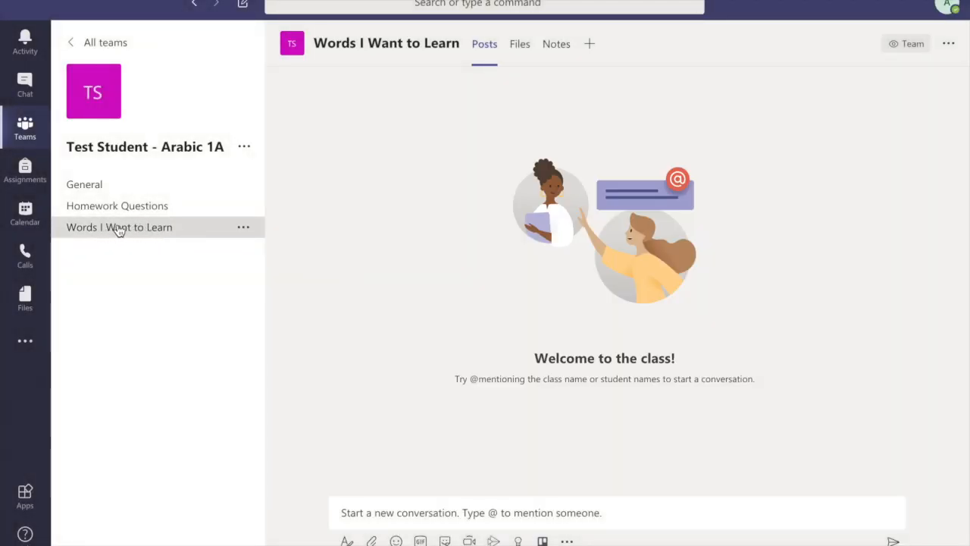
View the Homework Questions channel, and return to the posts of the General channel.
click(166, 212)
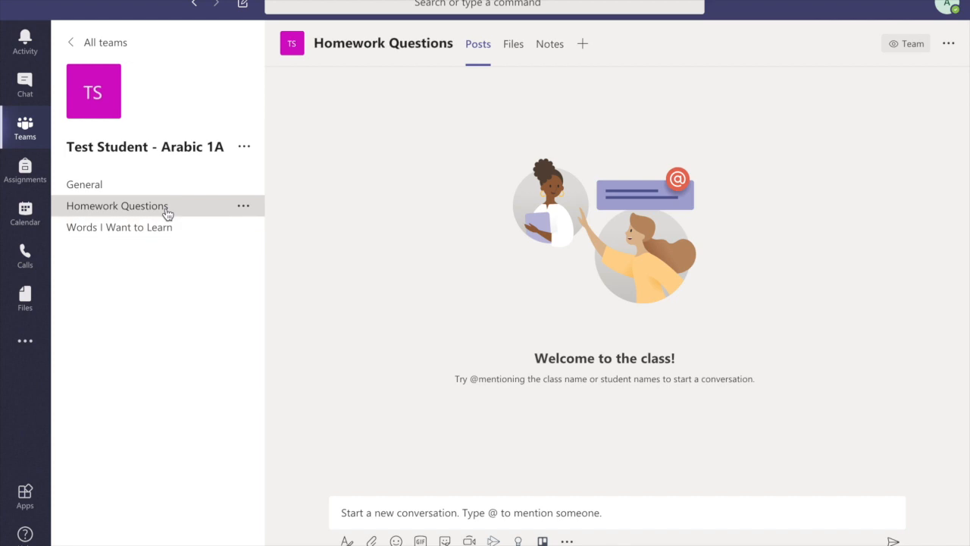
click(124, 190)
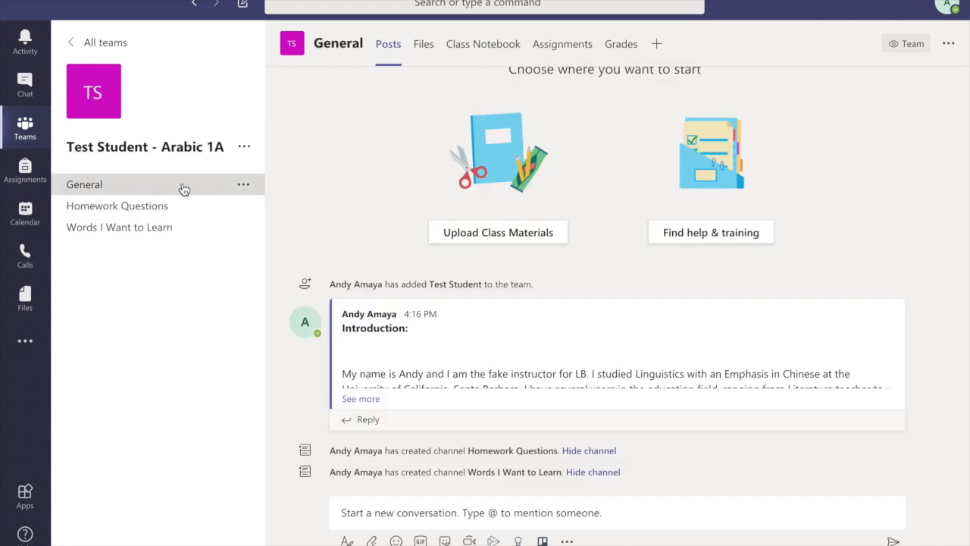
click(384, 511)
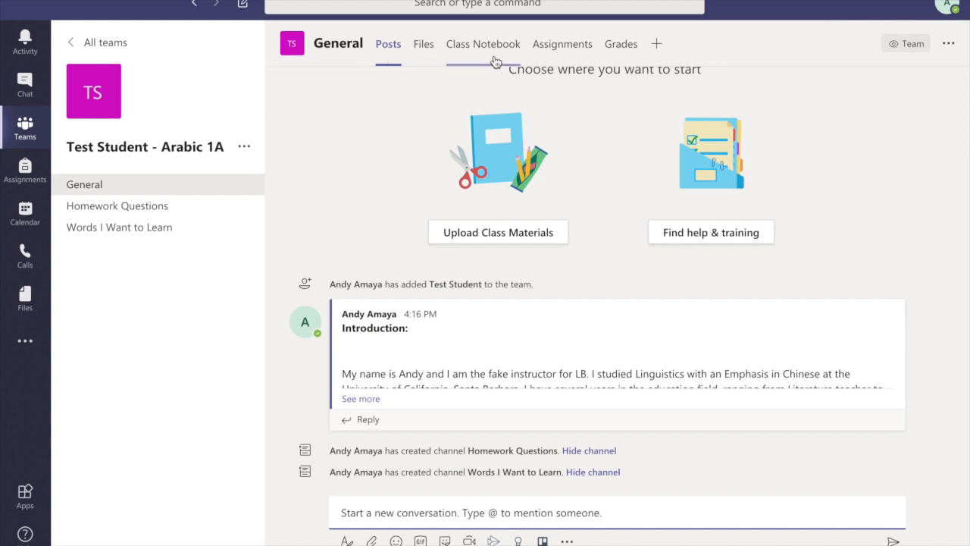
click(321, 229)
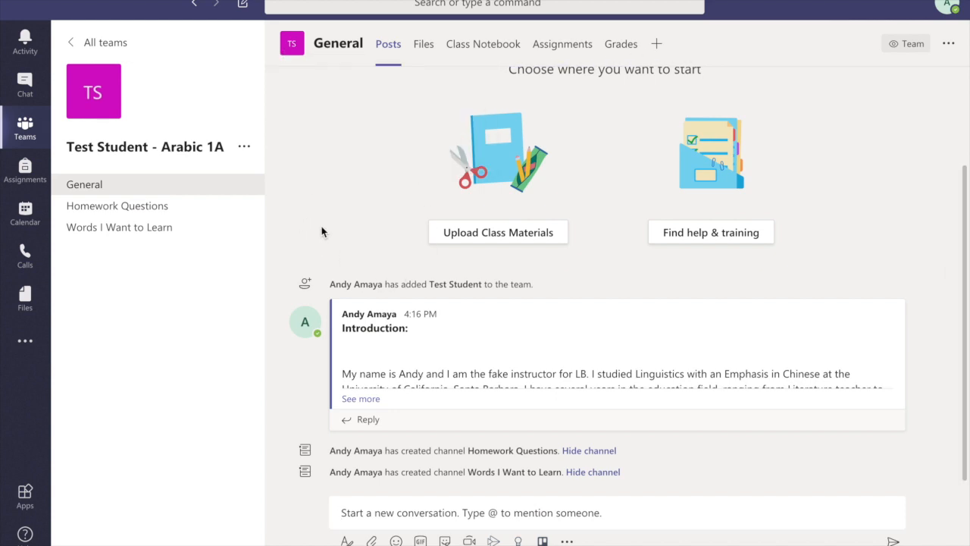
Examine the General channel's file area, including its new-item options and the Microsoft Teams and SharePoint links to the folder.
click(417, 43)
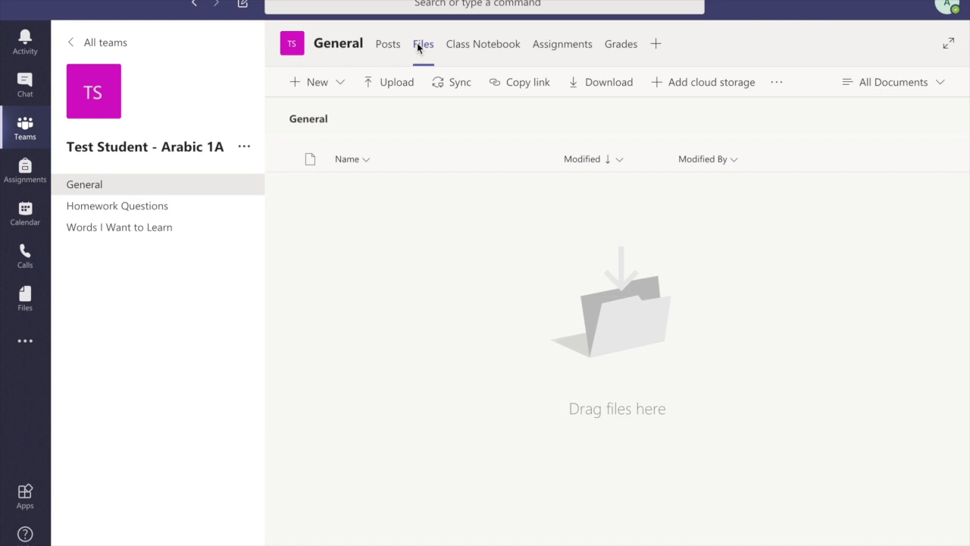
click(342, 85)
click(343, 86)
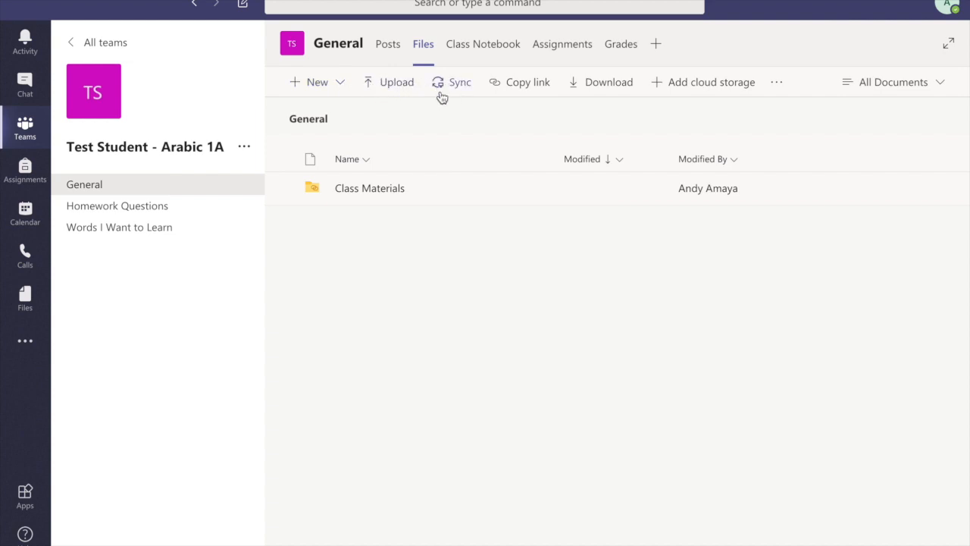
click(519, 84)
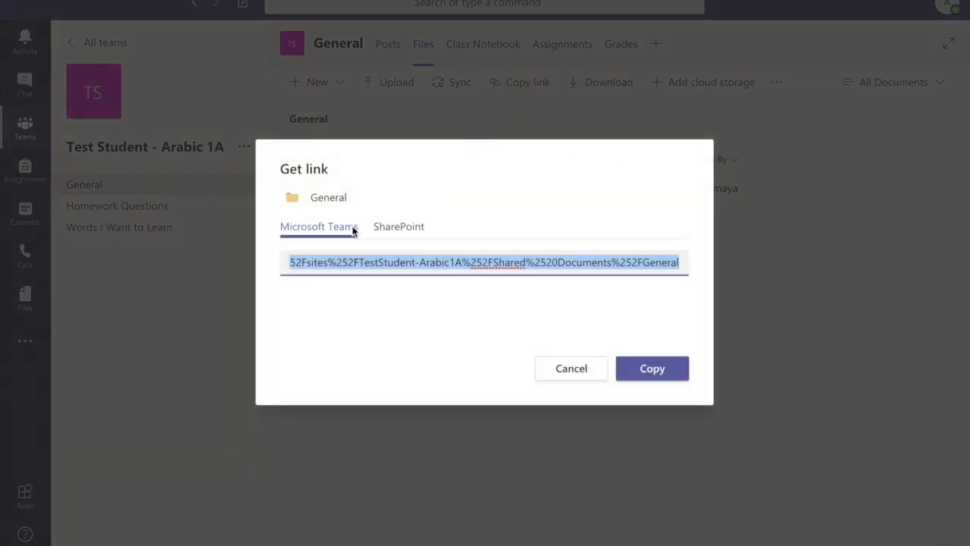
click(396, 226)
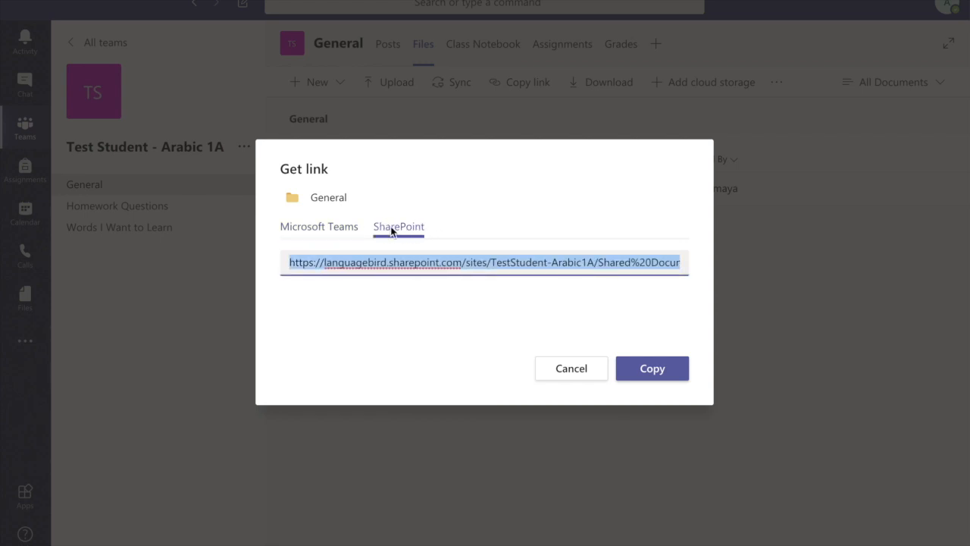
click(580, 378)
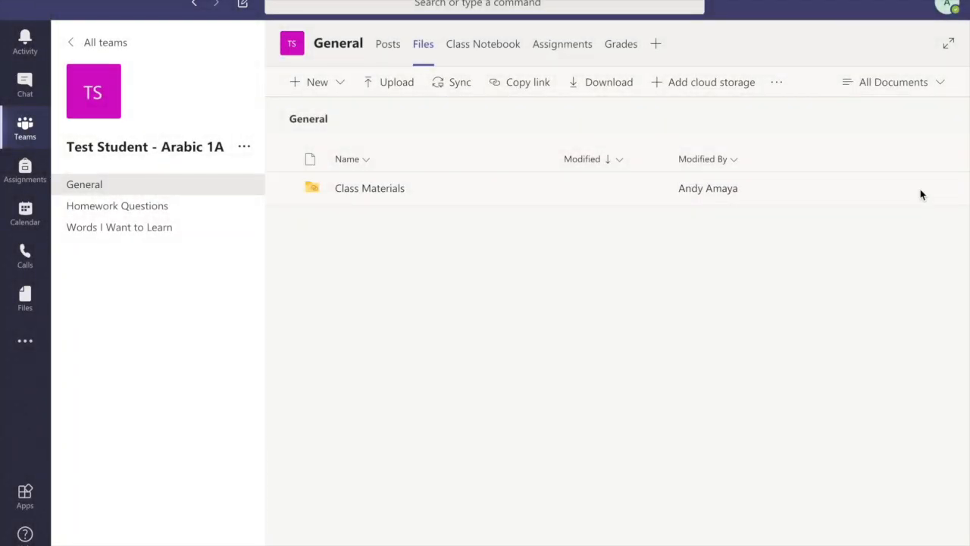
Open the General channel's files in SharePoint, view the team's whole Documents library, and return to Teams.
click(778, 84)
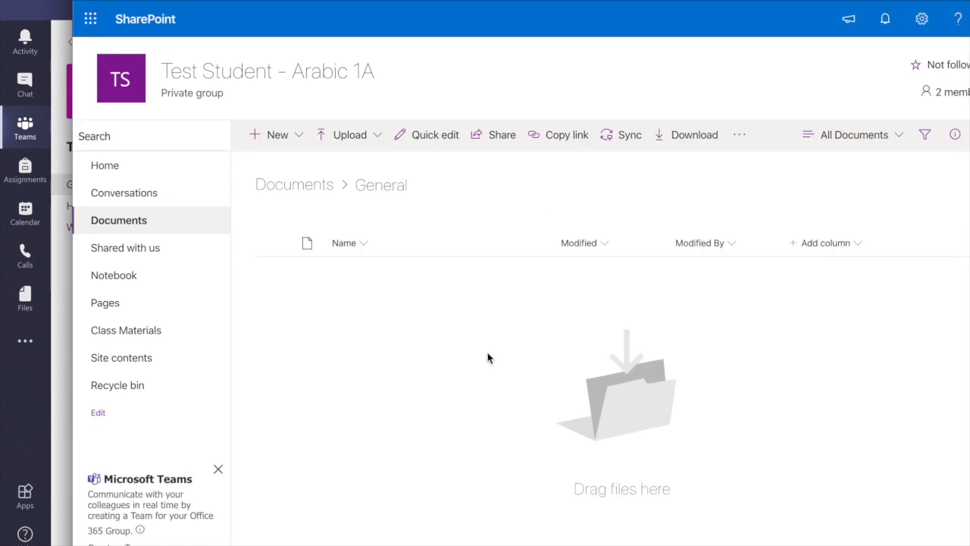
click(314, 190)
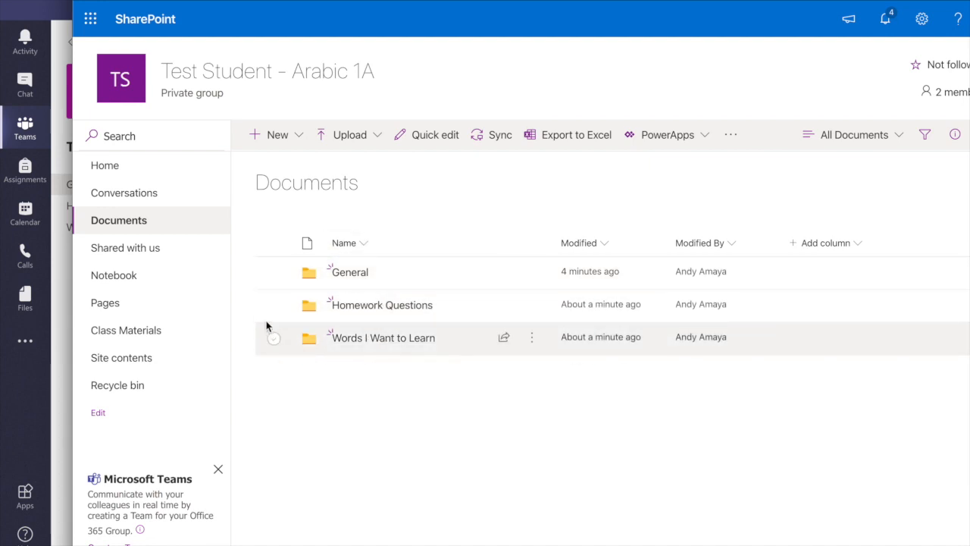
click(63, 394)
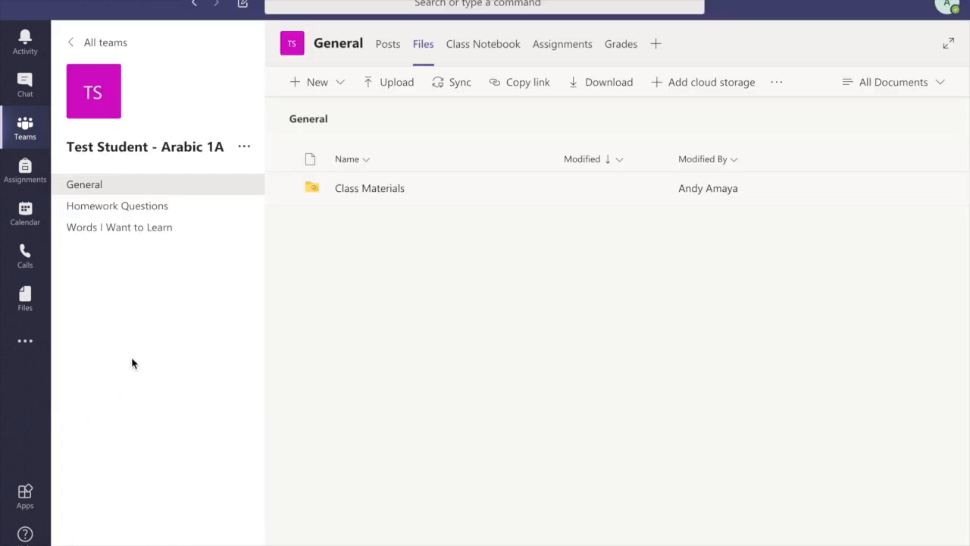
Start a blank OneNote Class Notebook for the team, review its three spaces, and proceed to the student section setup.
click(489, 46)
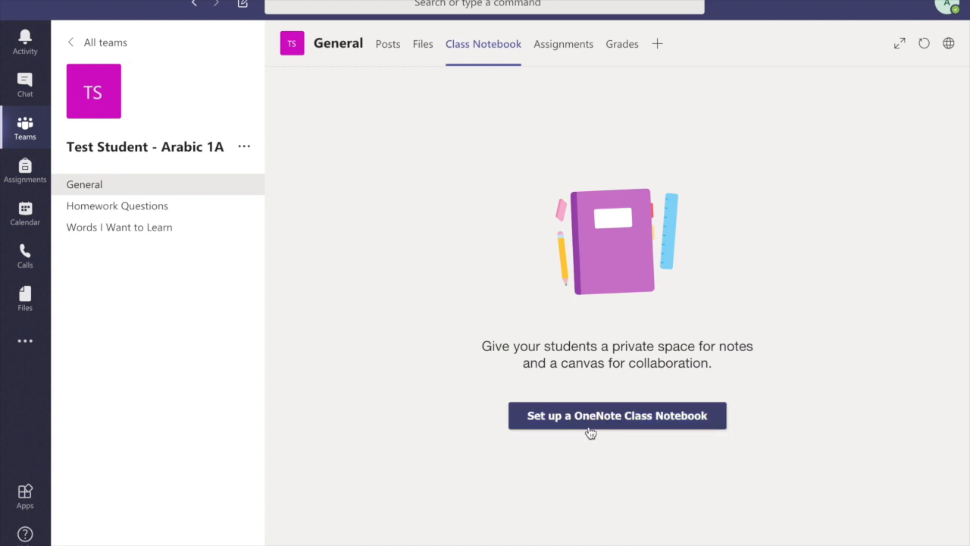
click(643, 417)
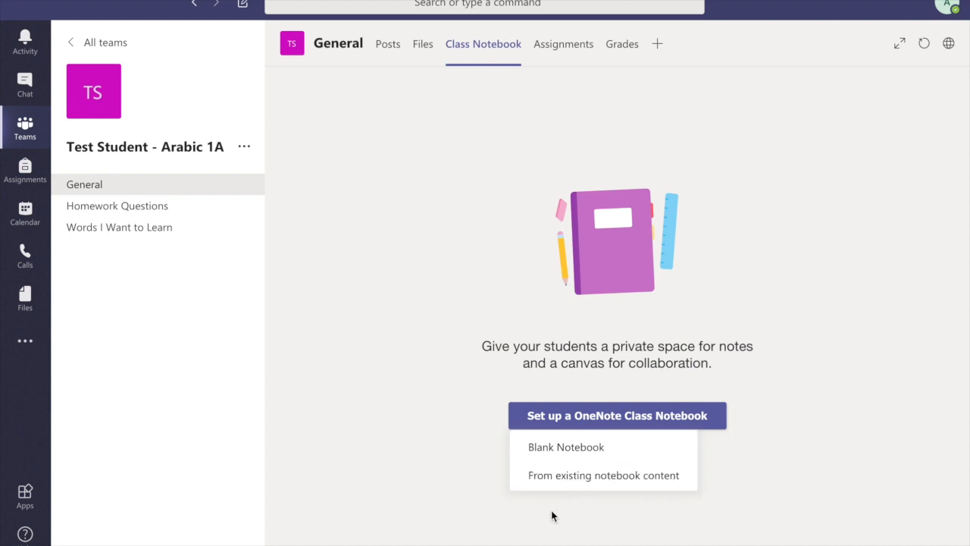
click(580, 450)
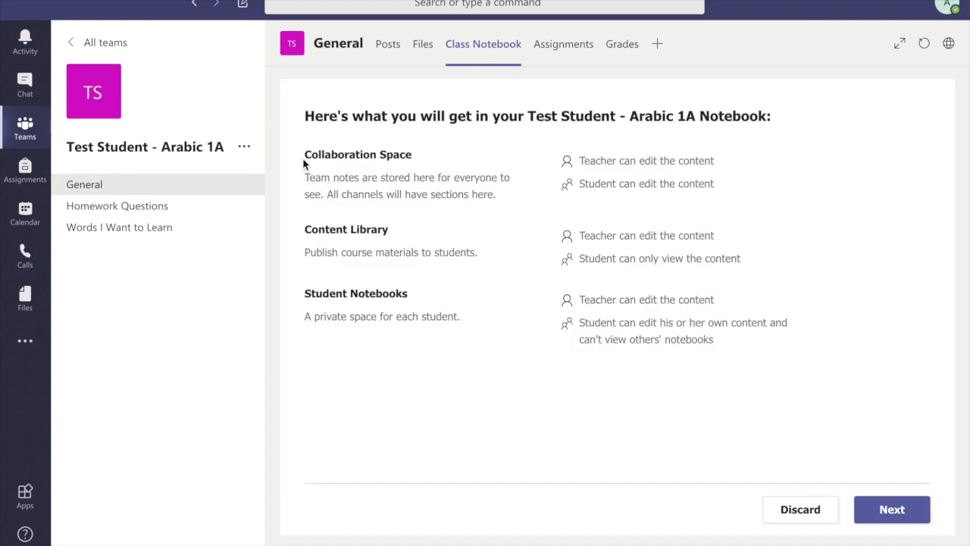
drag(306, 156, 418, 159)
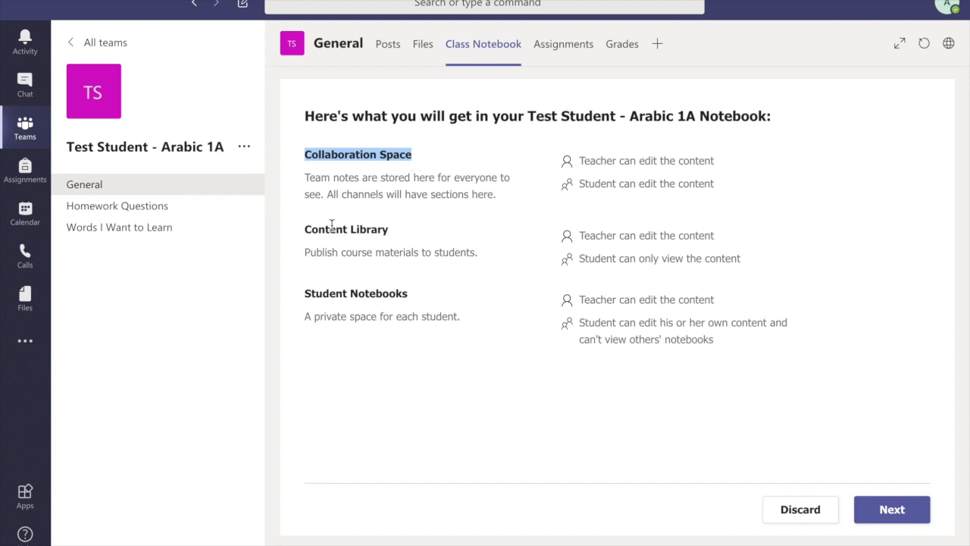
drag(305, 231, 394, 237)
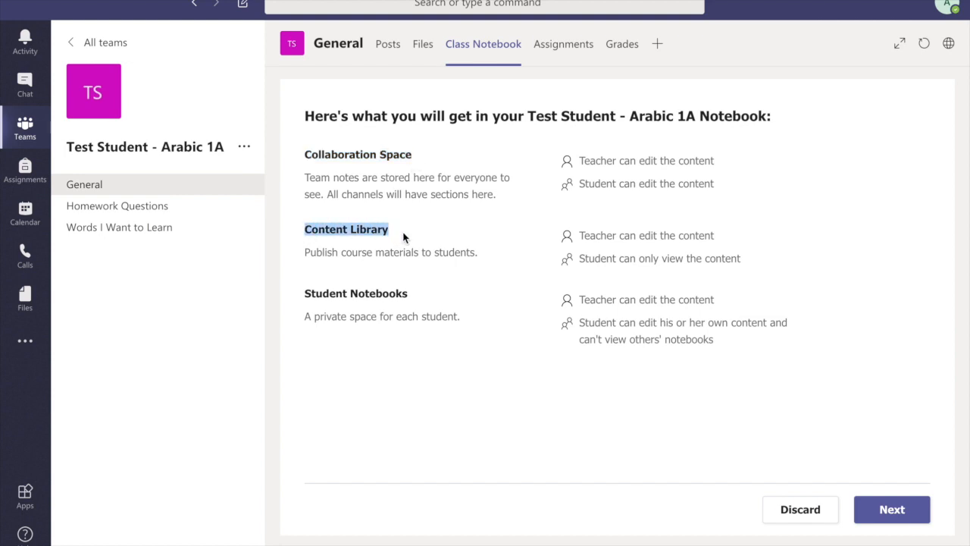
drag(409, 294, 303, 296)
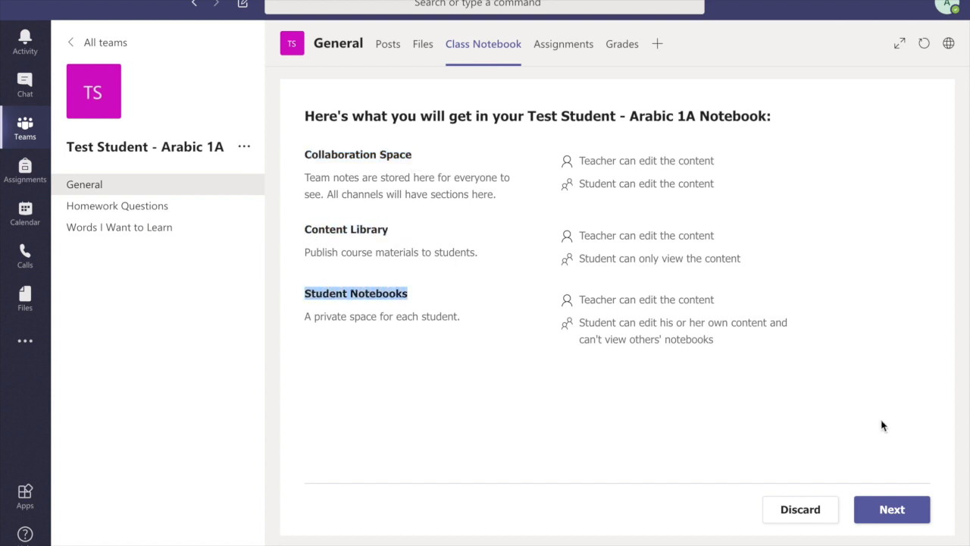
click(891, 514)
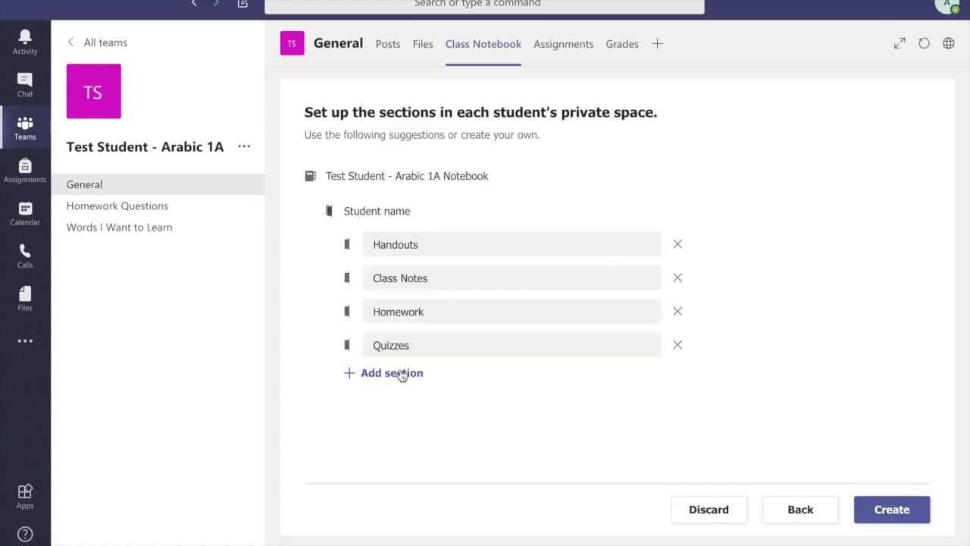
Add an extra section to each student's private space, and remove it again.
drag(327, 175, 390, 175)
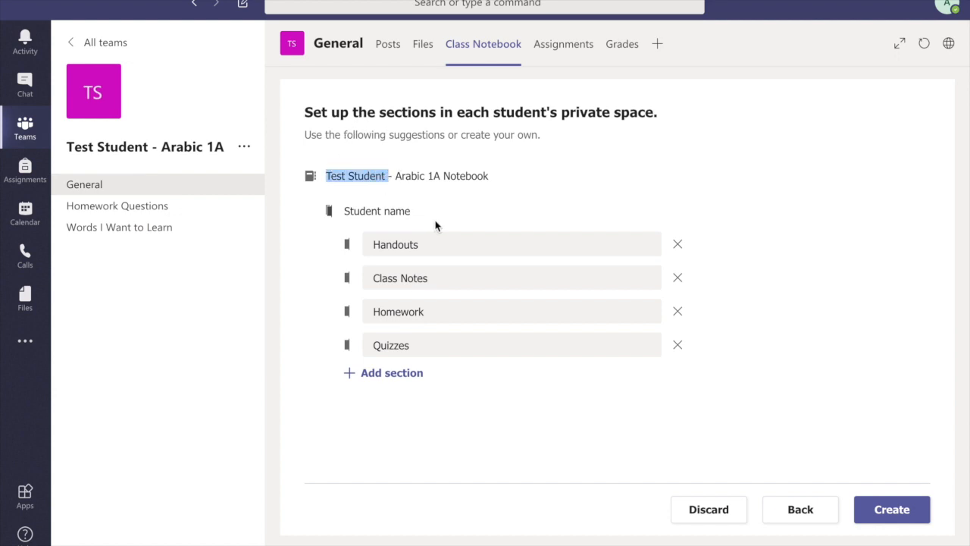
click(444, 216)
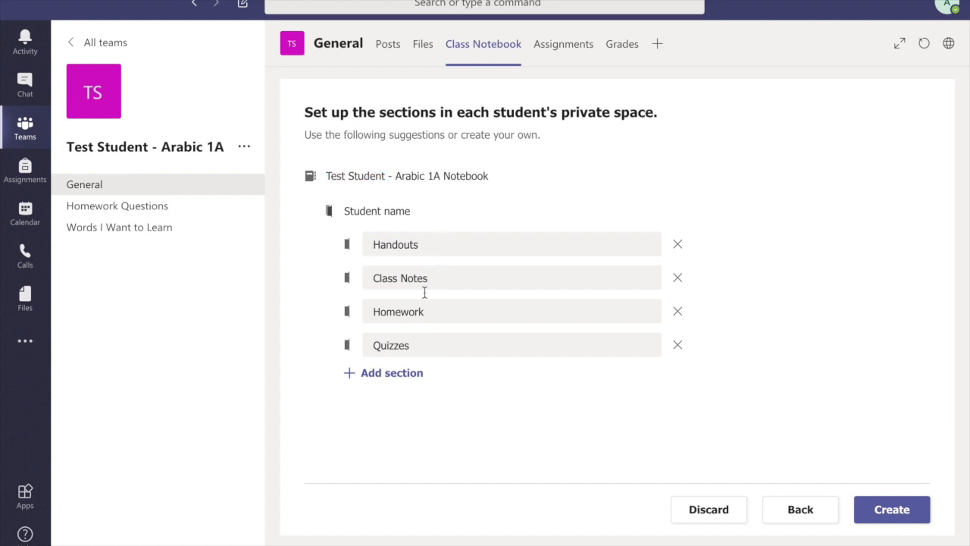
click(389, 372)
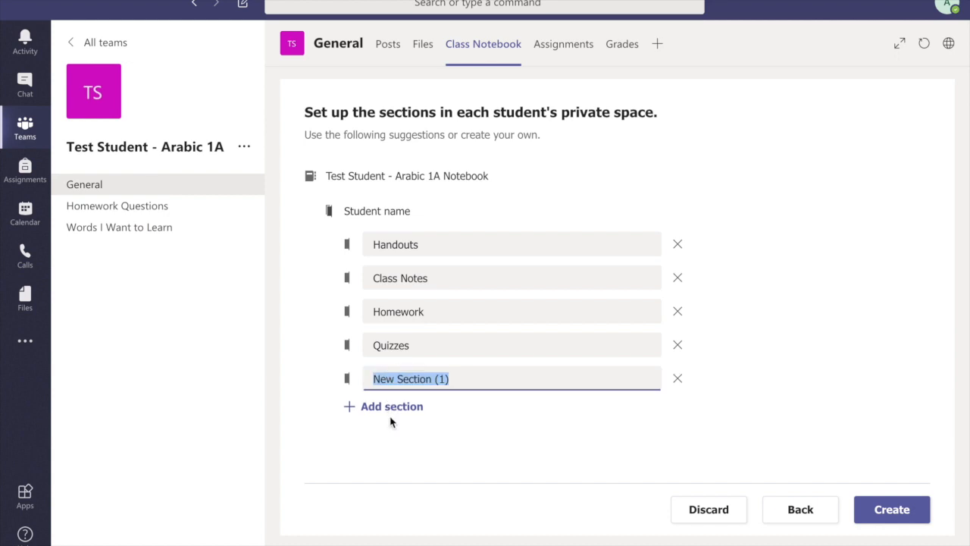
click(394, 409)
click(678, 413)
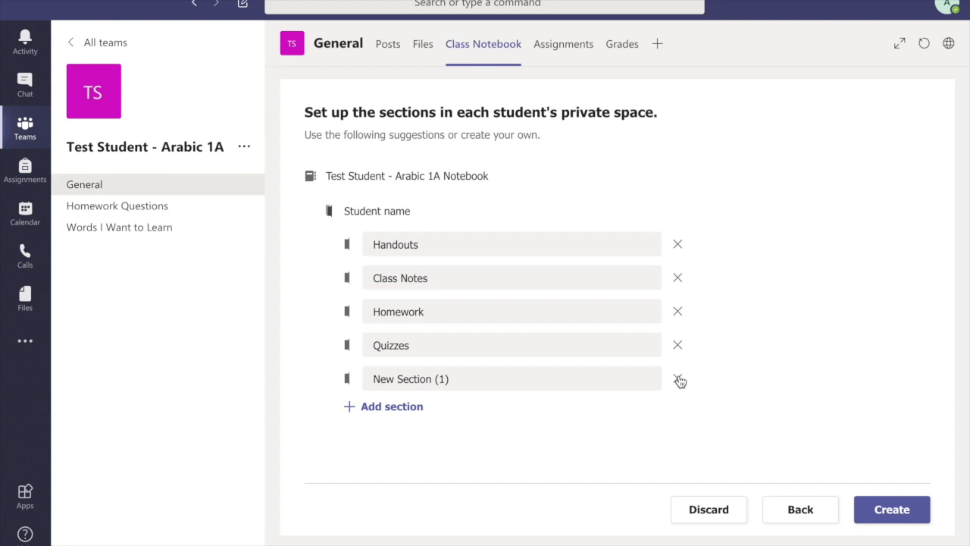
click(678, 379)
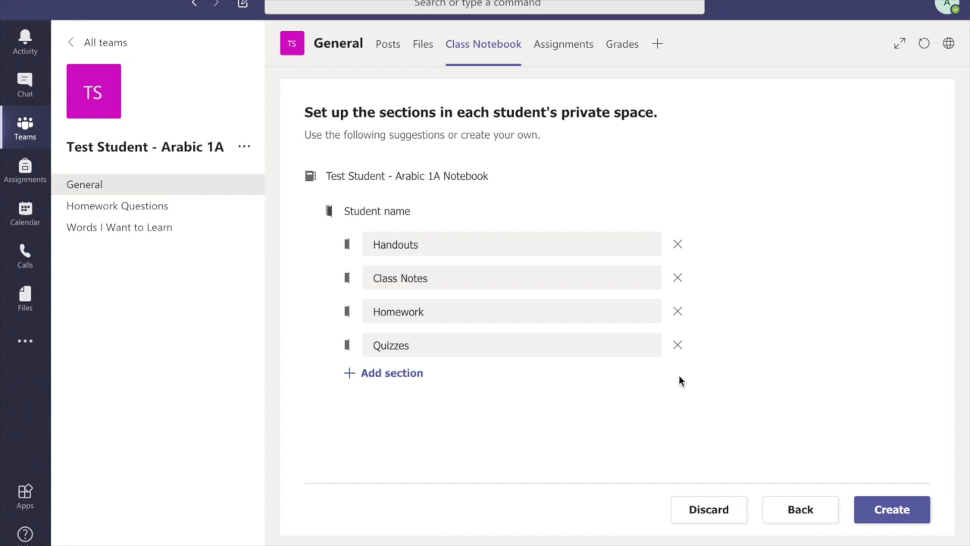
Create the notebook with the Handouts section removed and Class Notes renamed to Lesson Notes in each student's private space.
click(679, 248)
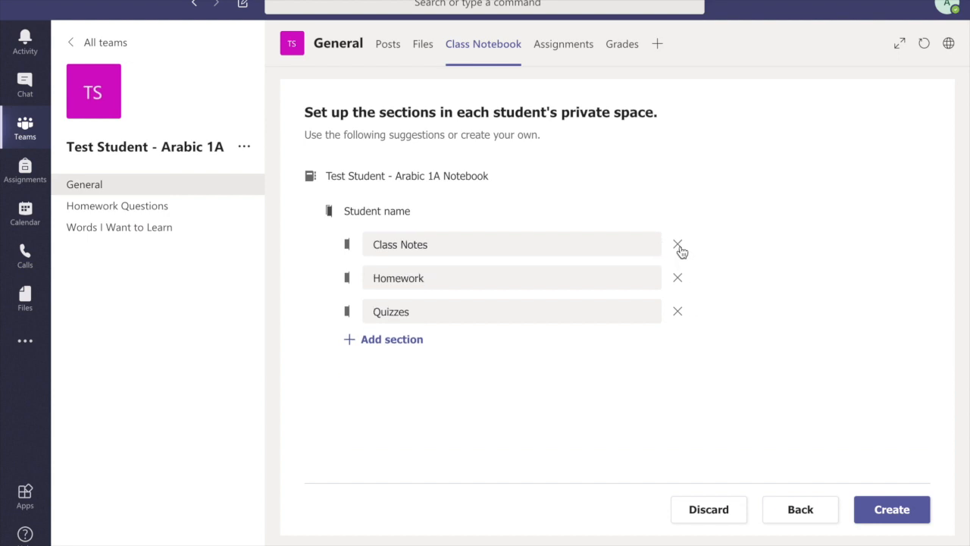
double_click(386, 245)
text(Lesso)
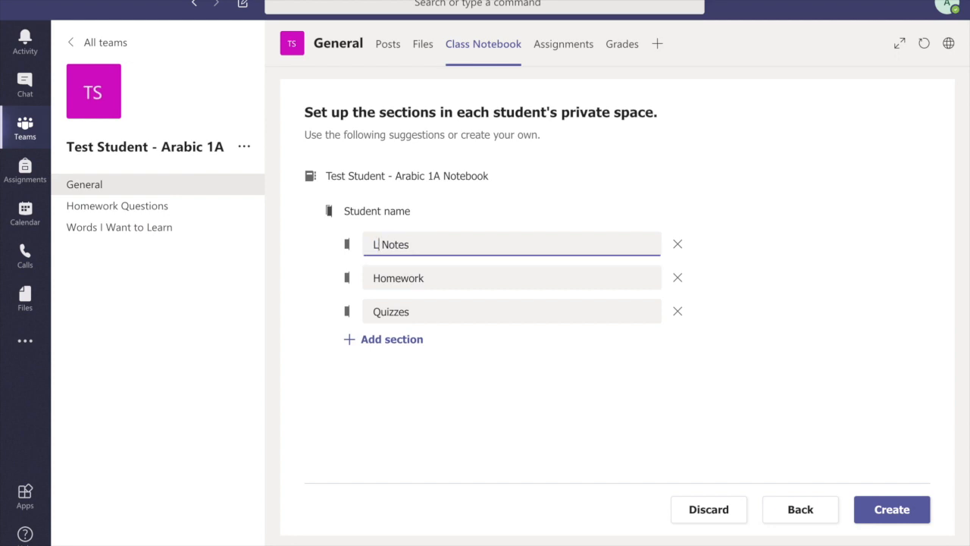
text(n)
click(881, 509)
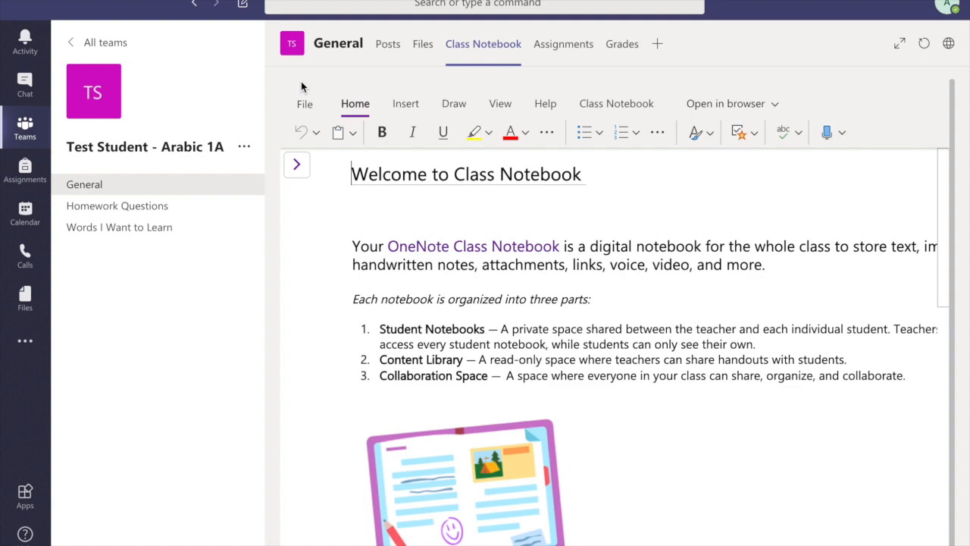
Read through the Welcome to Class Notebook page, including its tips on making the most of the notebook, and return to its start.
scroll(413, 285, down, 1)
scroll(415, 286, up, 1)
scroll(415, 286, down, 1)
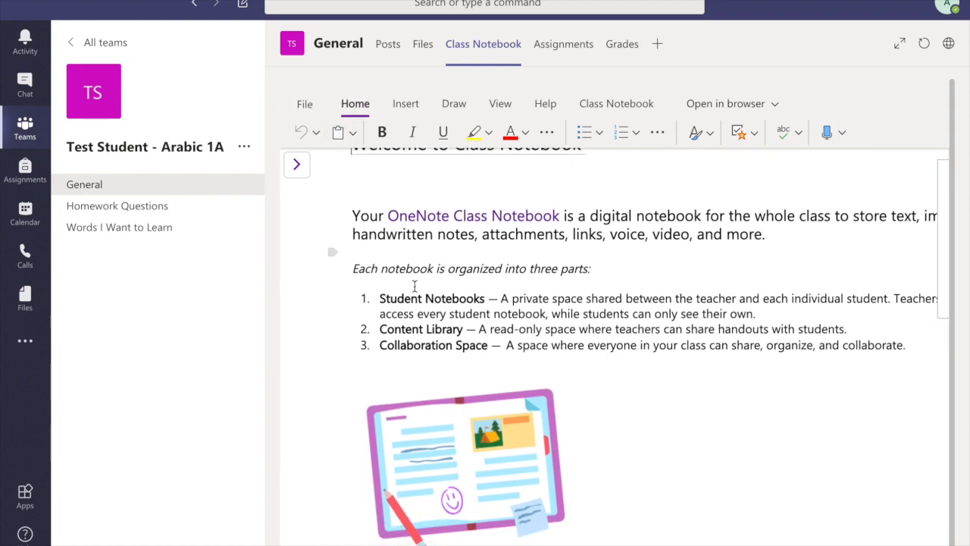
scroll(415, 286, down, 3)
scroll(415, 286, down, 5)
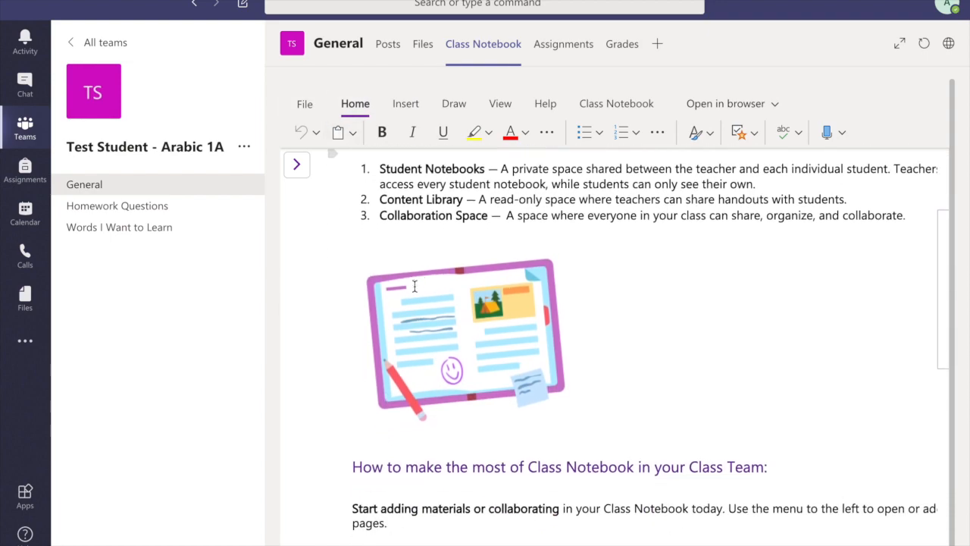
scroll(415, 291, up, 1)
scroll(414, 291, down, 1)
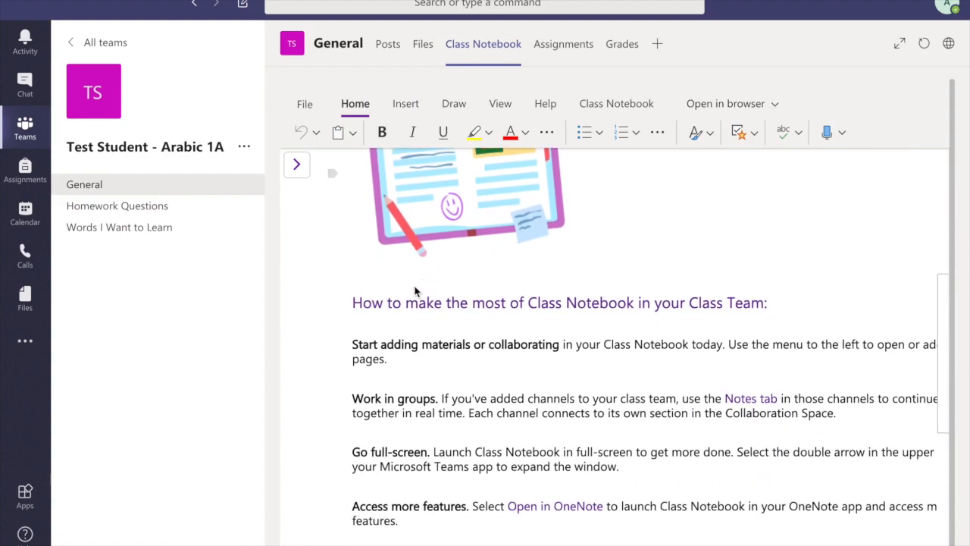
scroll(415, 286, down, 1)
scroll(415, 285, down, 3)
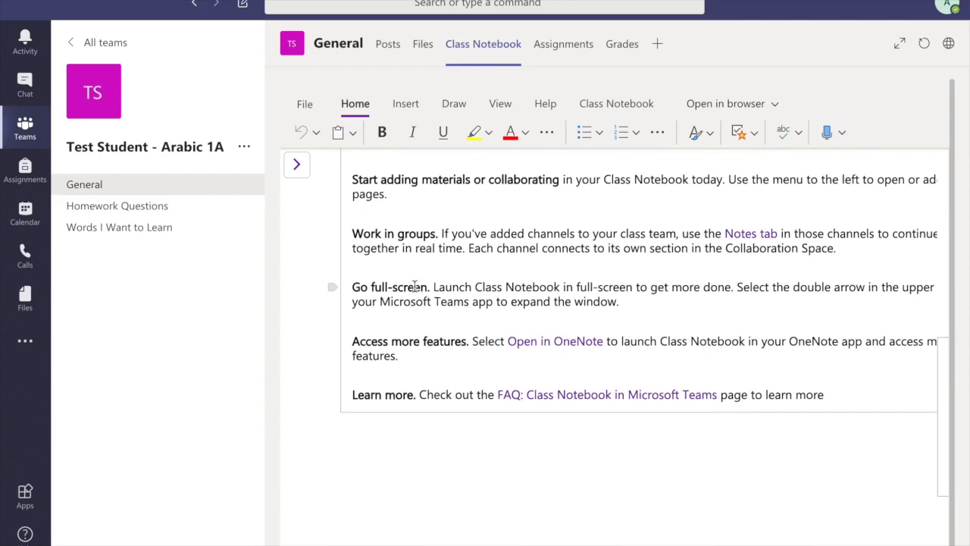
scroll(415, 286, up, 1)
scroll(415, 285, up, 2)
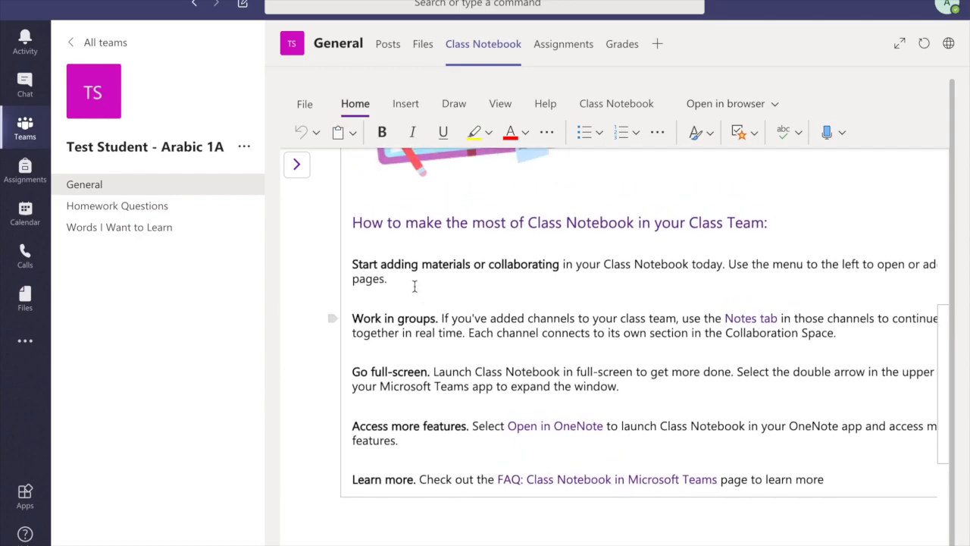
scroll(414, 285, up, 5)
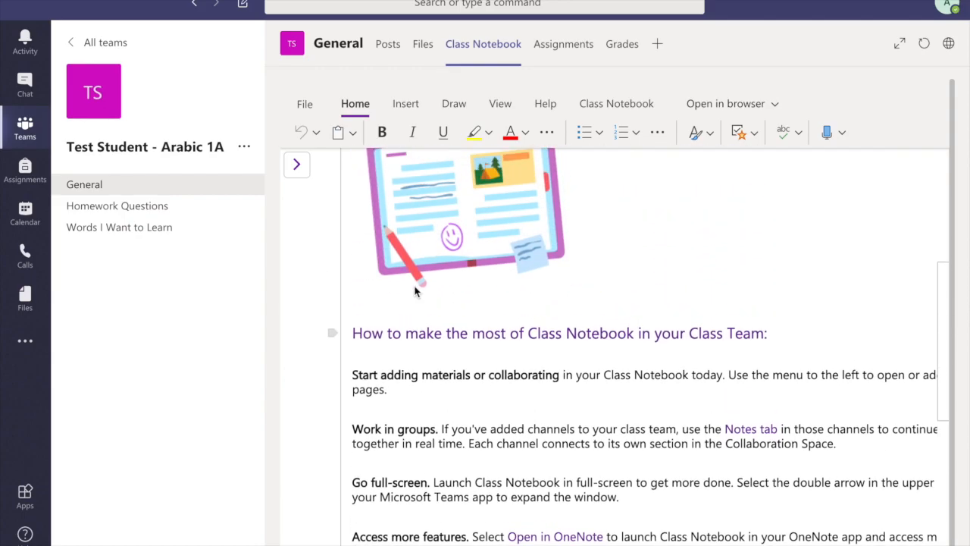
scroll(416, 304, up, 2)
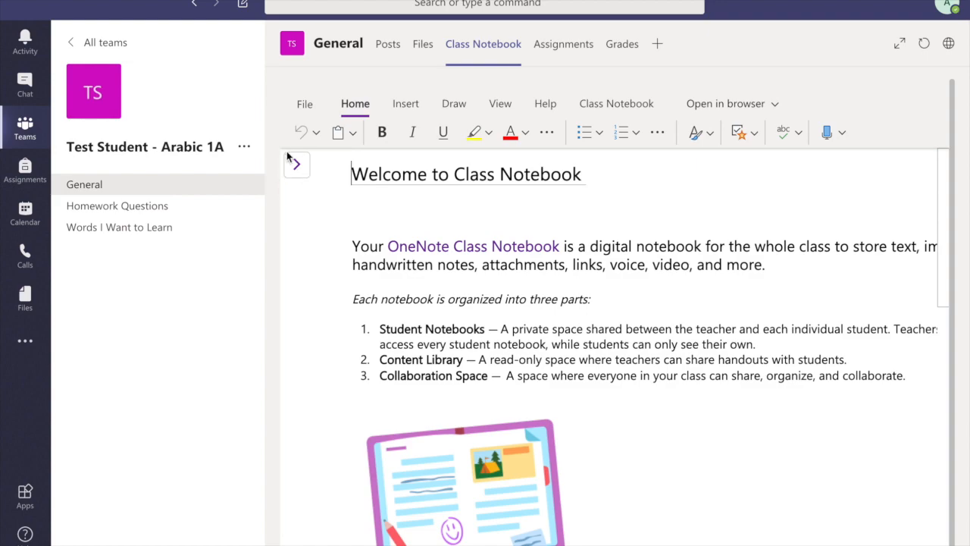
Show the notebook's sections and pages, and view the Welcome section's introduction and FAQ pages.
click(302, 172)
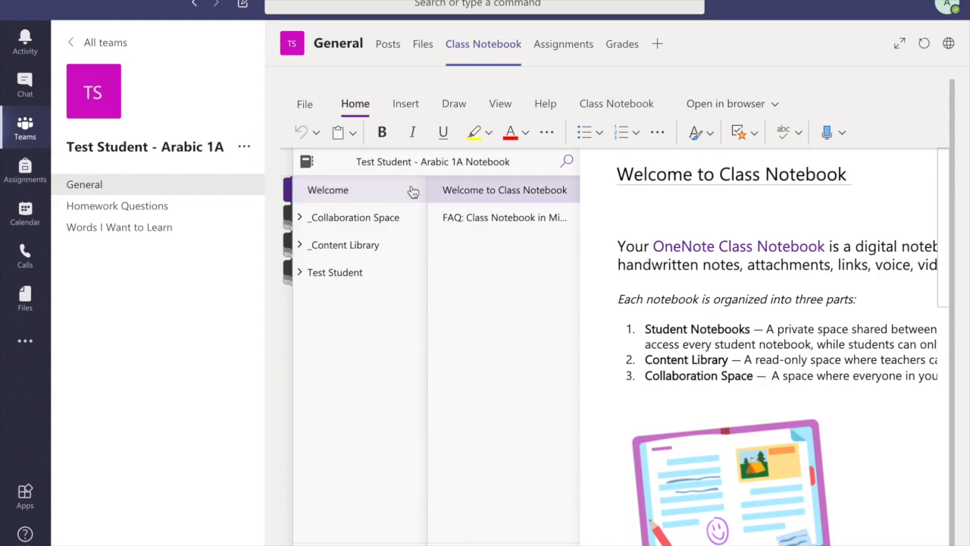
click(508, 221)
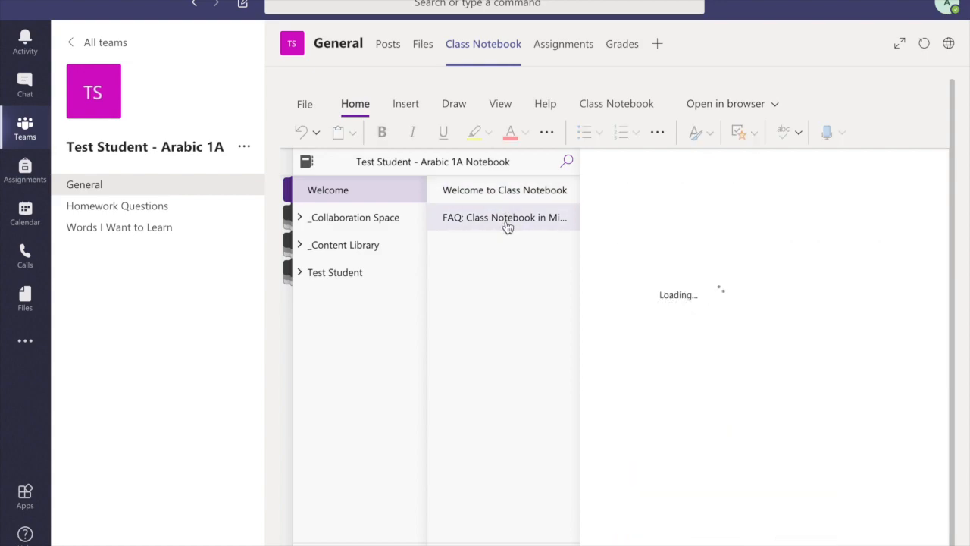
click(501, 194)
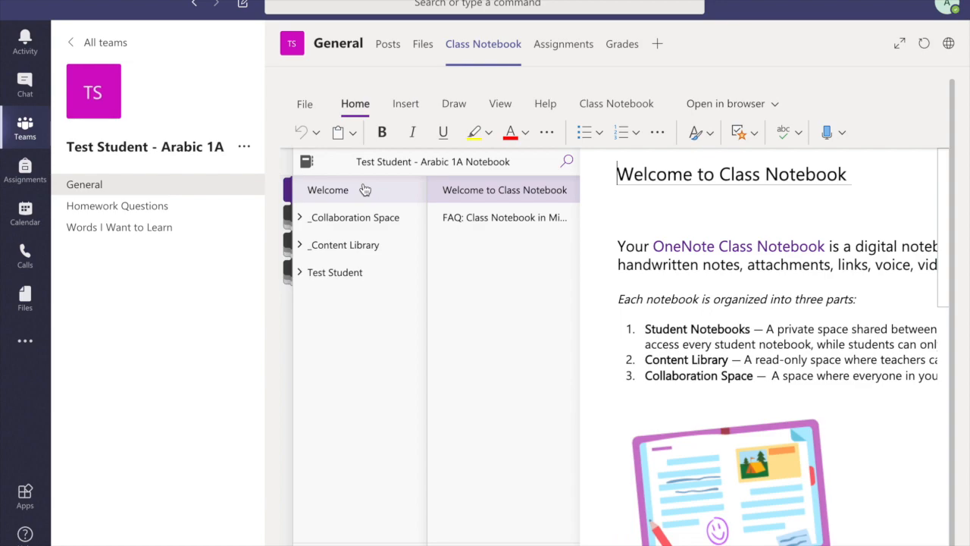
click(493, 193)
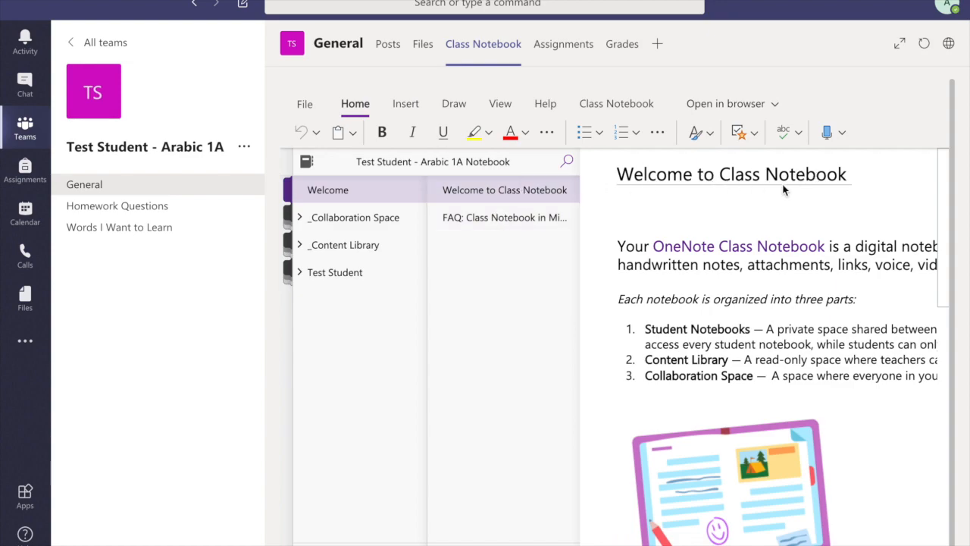
click(498, 219)
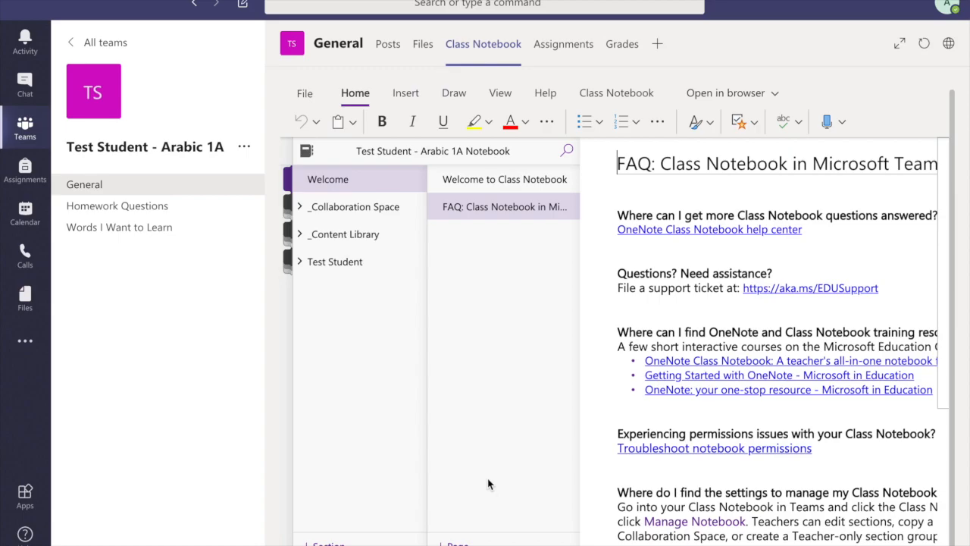
Add an untitled page to the Welcome section, and delete it again.
click(455, 542)
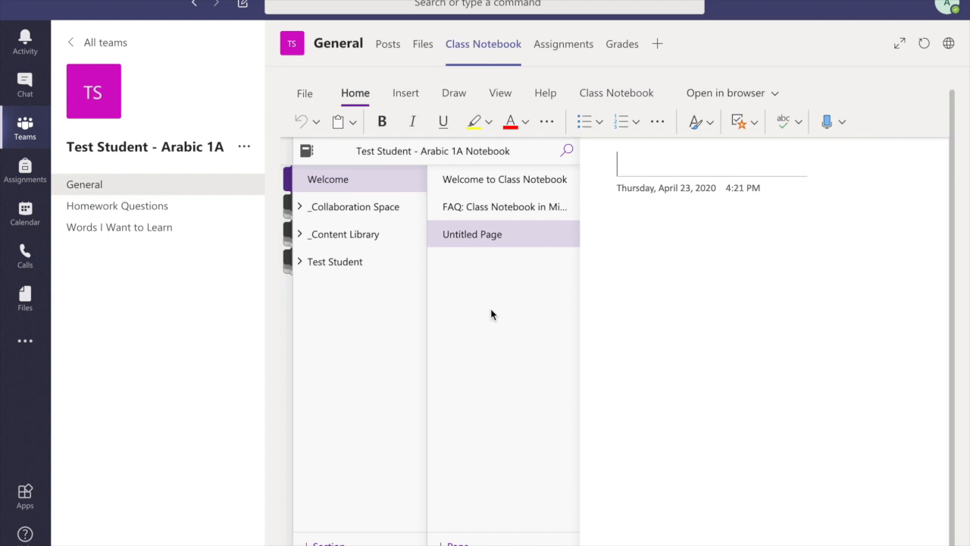
right_click(470, 237)
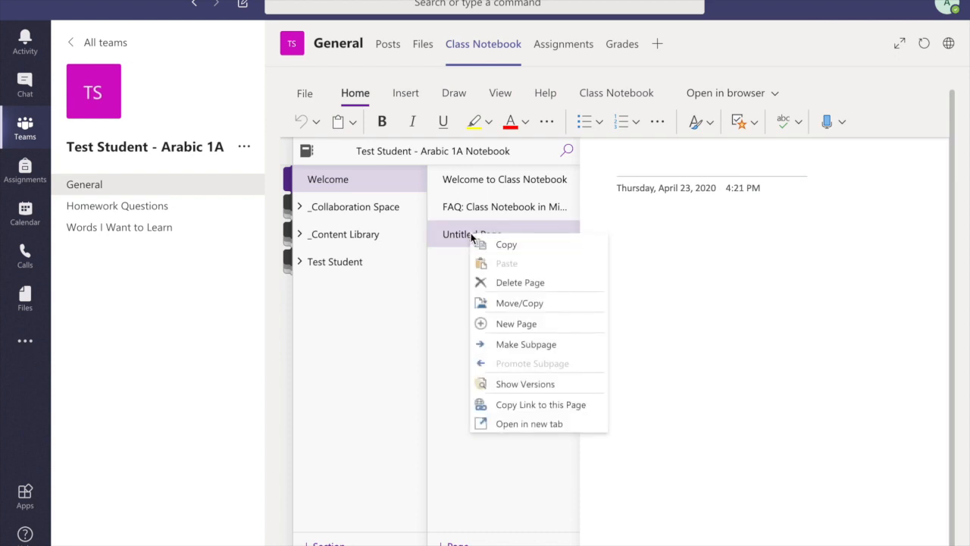
click(551, 285)
click(642, 360)
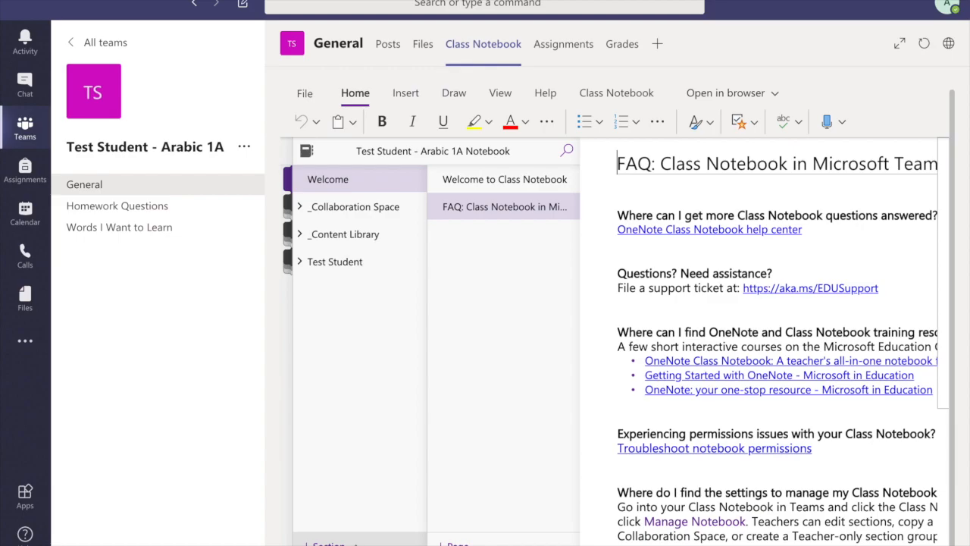
Add a notebook section named Testing, check its section color options, and permanently delete the section.
click(364, 543)
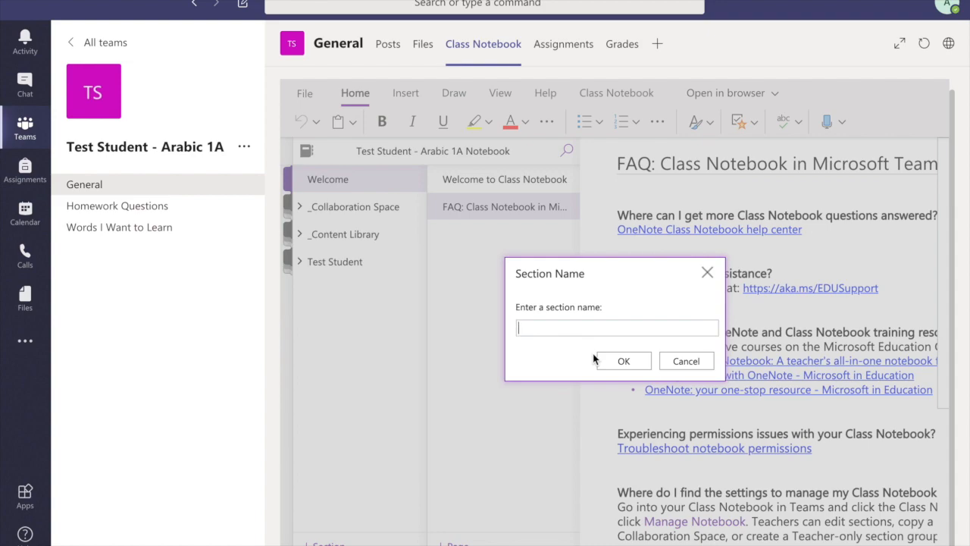
text(Testing)
click(623, 361)
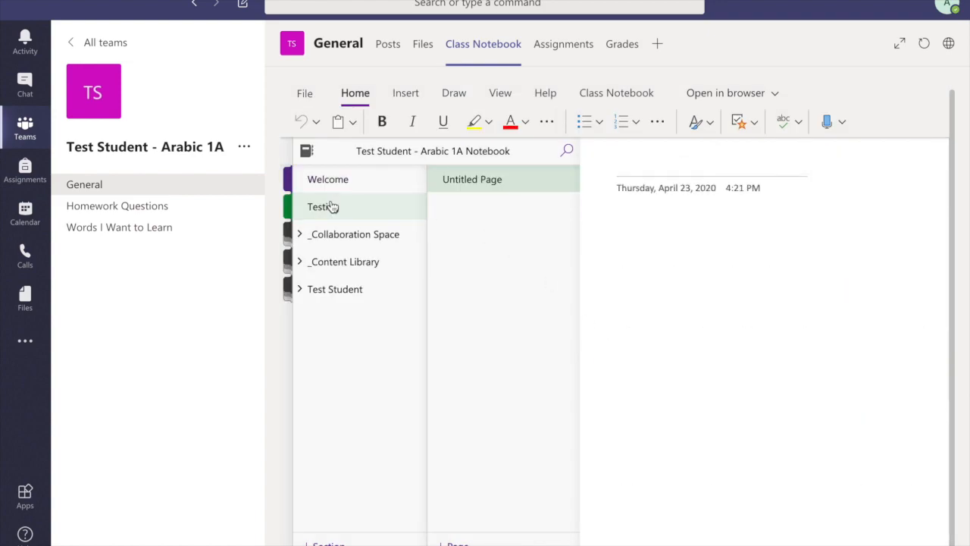
right_click(354, 209)
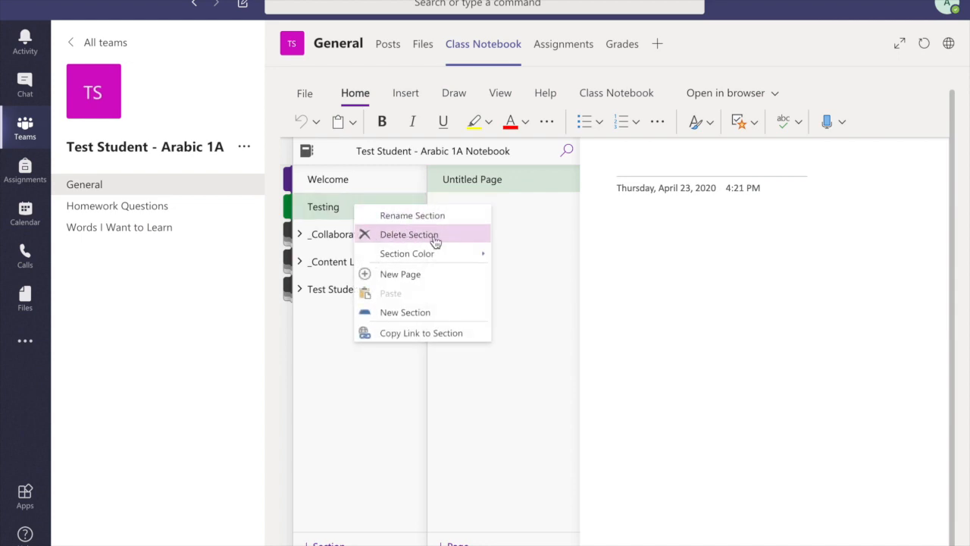
mouse_move(425, 254)
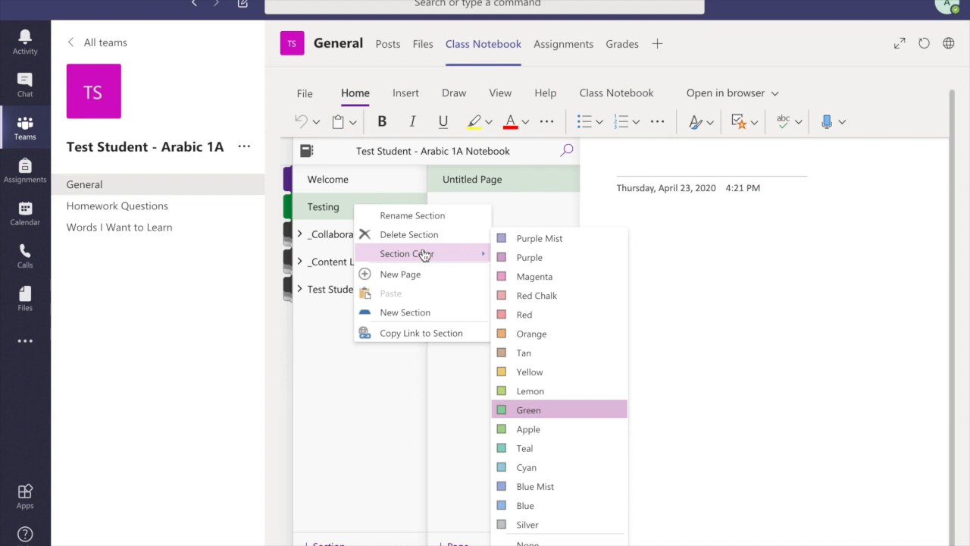
click(405, 234)
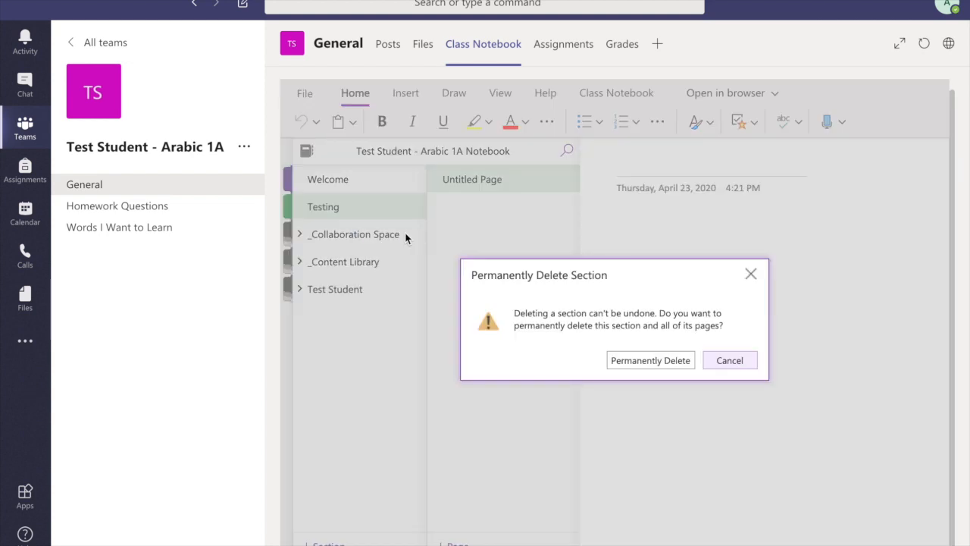
click(637, 361)
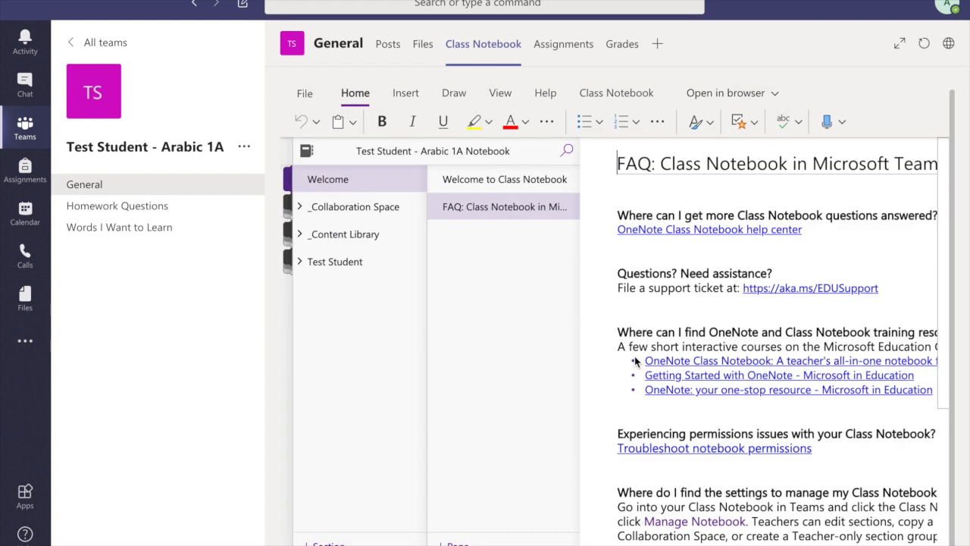
Expand the Collaboration Space, read its getting started page, and show the notebook's section list again.
click(500, 207)
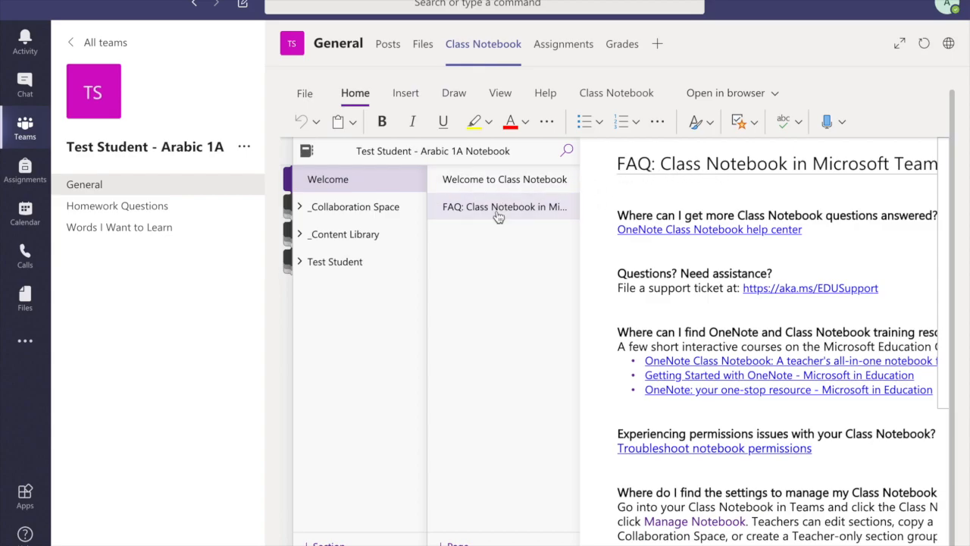
click(345, 210)
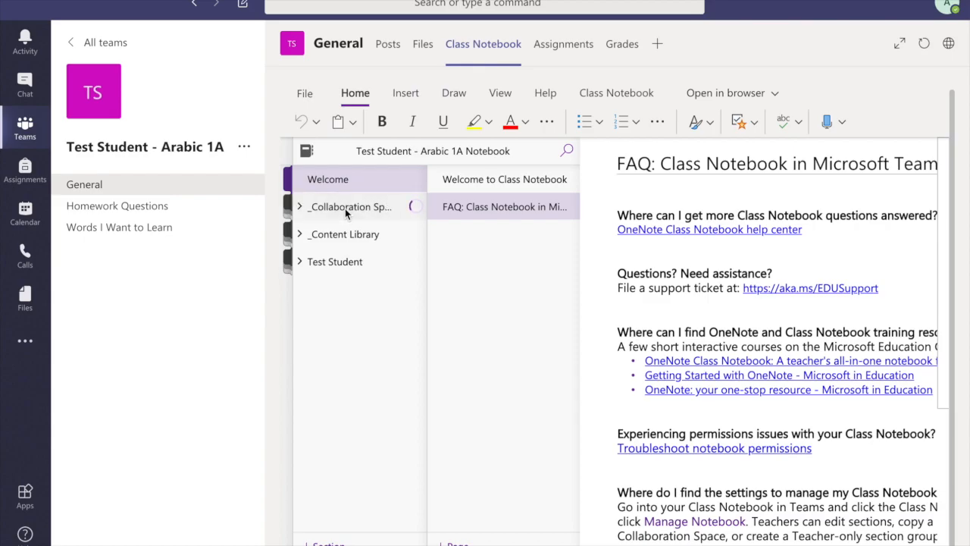
click(354, 235)
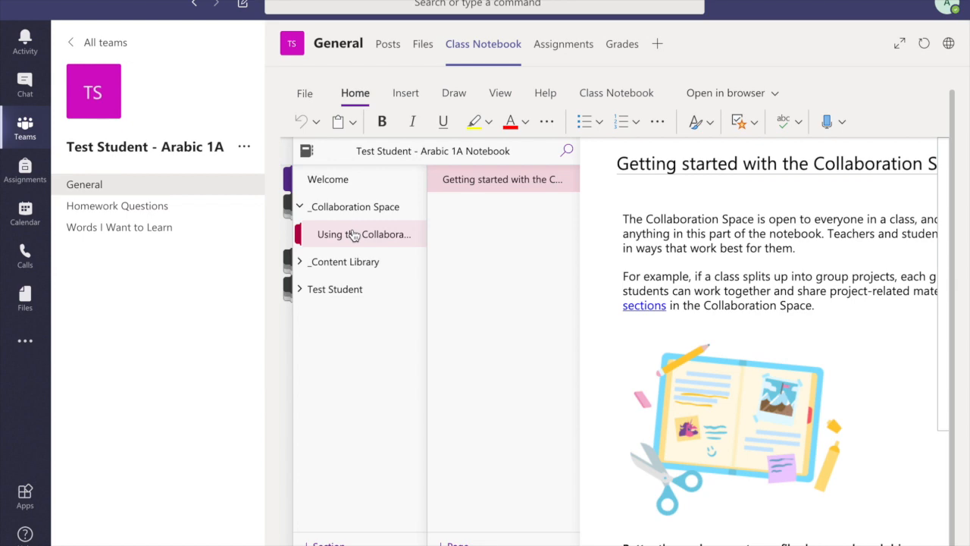
click(688, 211)
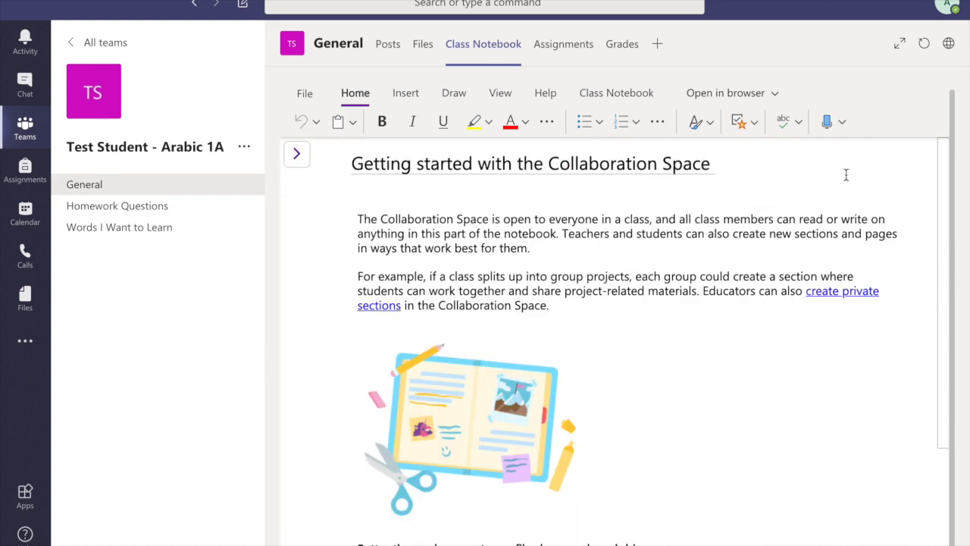
scroll(379, 299, down, 3)
scroll(379, 299, up, 3)
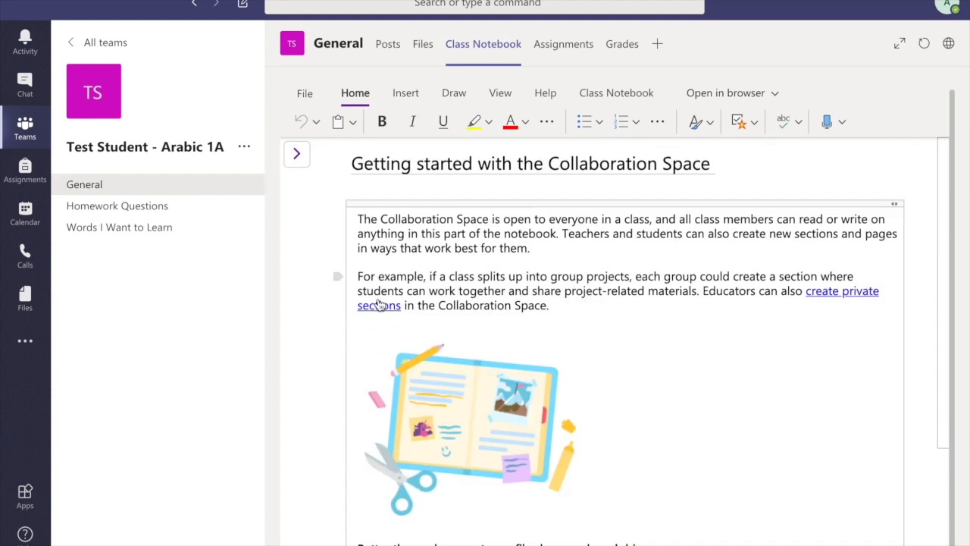
click(301, 153)
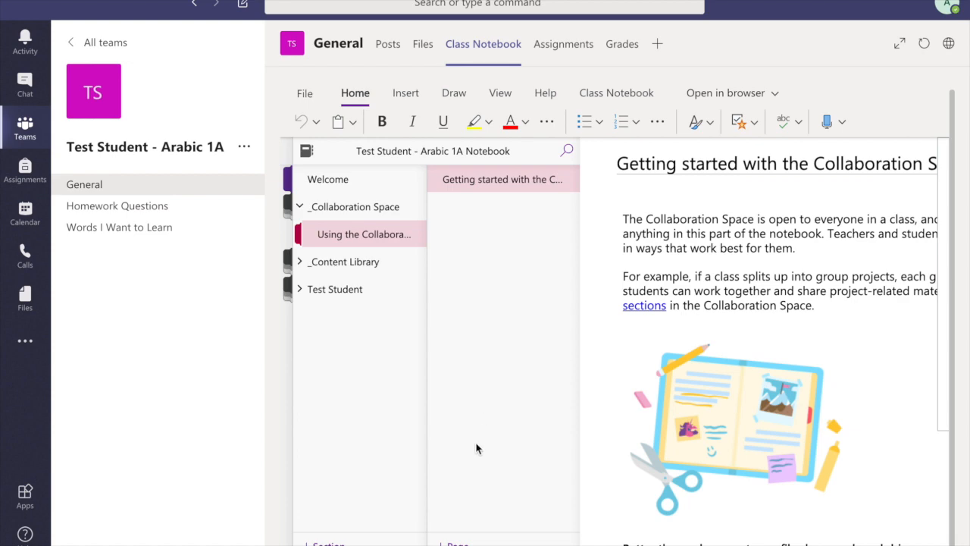
Add a page titled "Final Project Draft" to the Collaboration Space's existing section.
click(461, 540)
text(Final Projec)
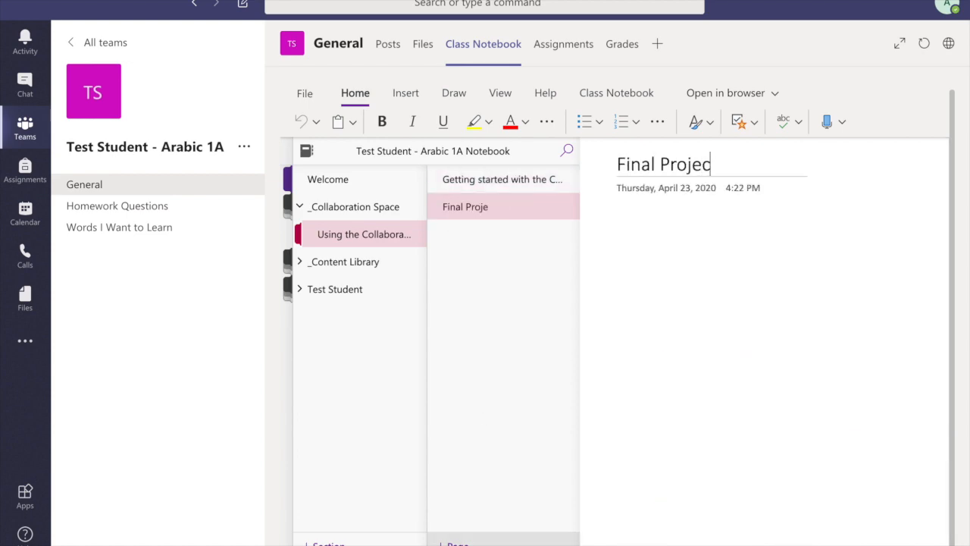
text(t Draft)
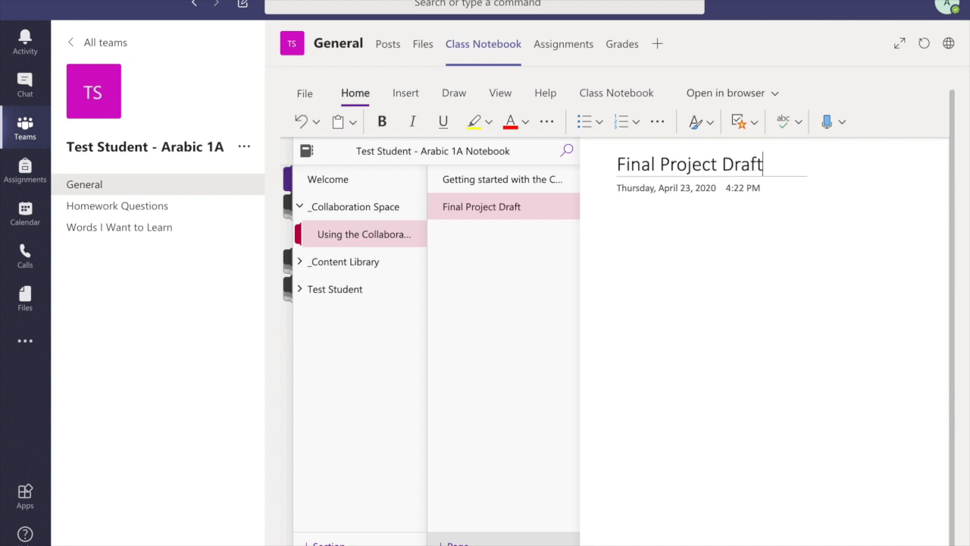
Expand the Content Library and add a page titled "Links Found for Grammar Practice" to its section.
click(367, 261)
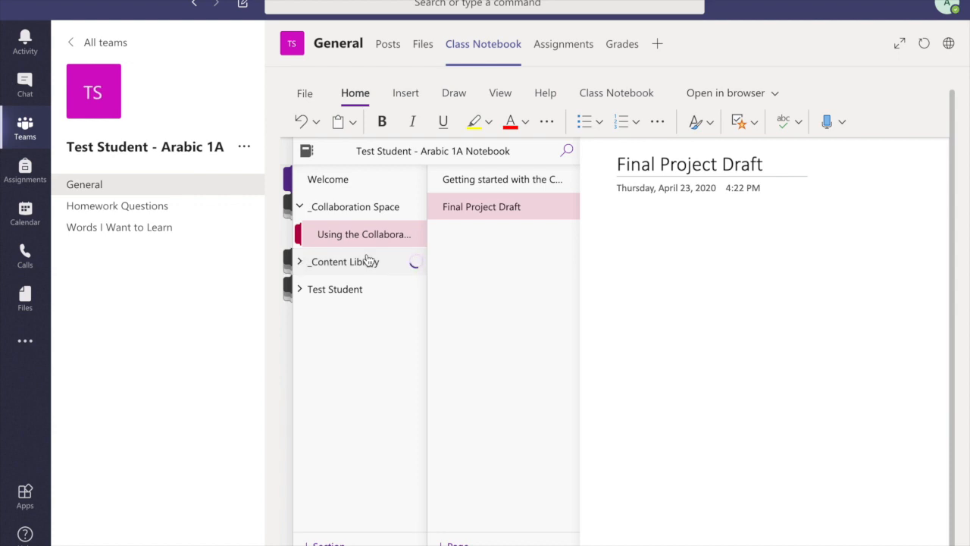
click(366, 291)
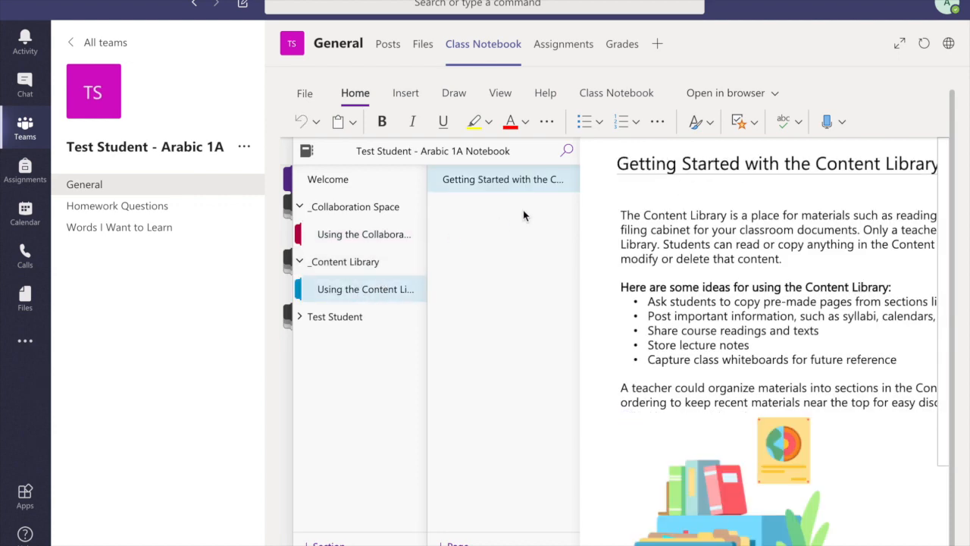
click(455, 543)
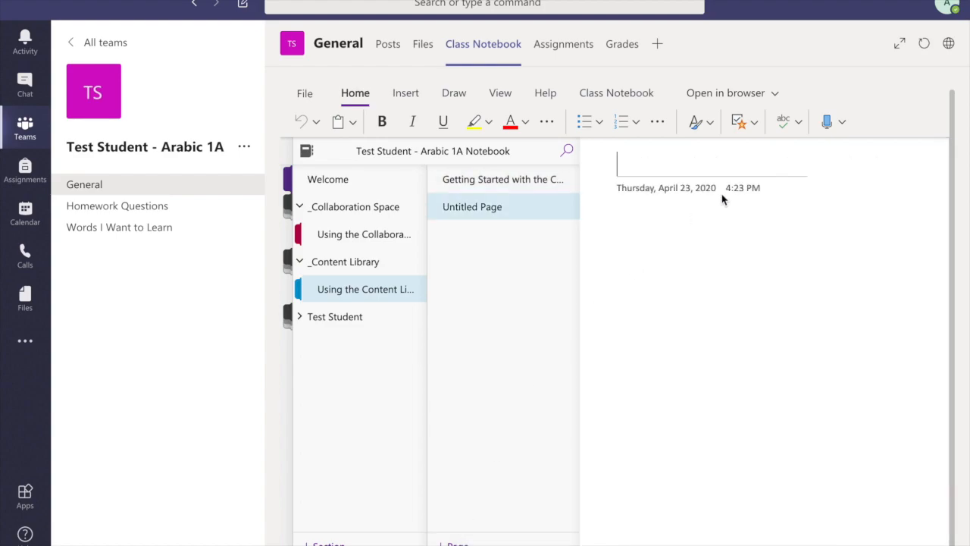
text(Links F)
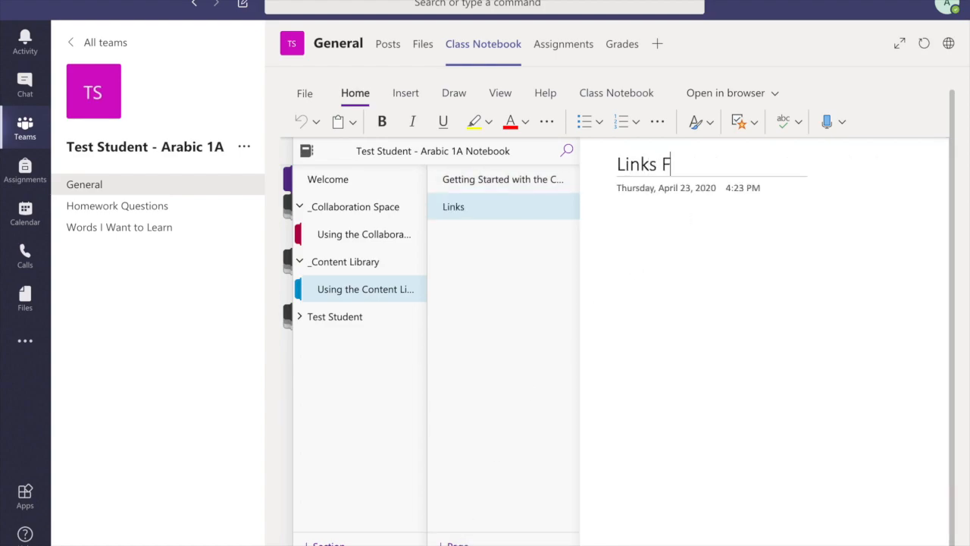
text(ound for Gra)
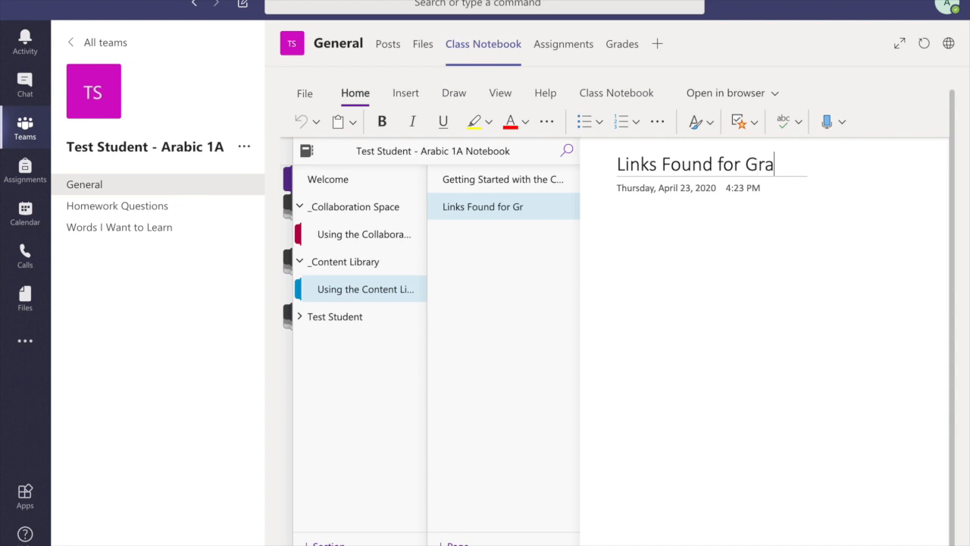
text(mmar Practice)
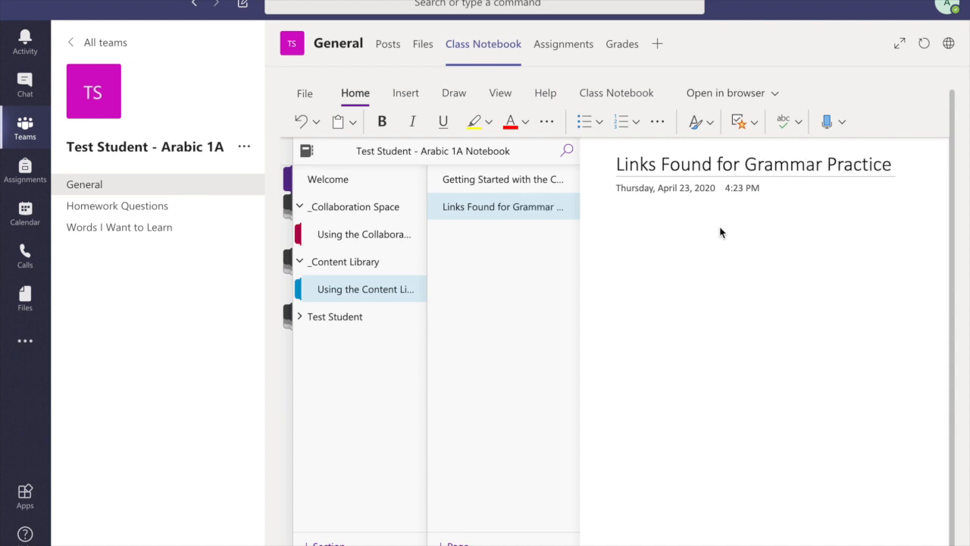
click(728, 250)
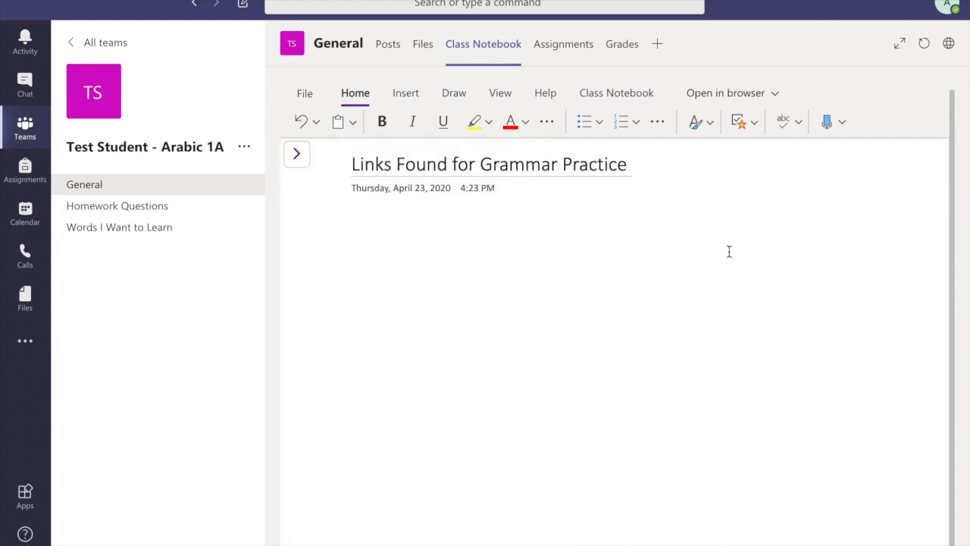
Collapse the Collaboration Space and Content Library, and title the untitled page in Test Student's Lesson Notes section "Lesson Notes 1".
click(298, 159)
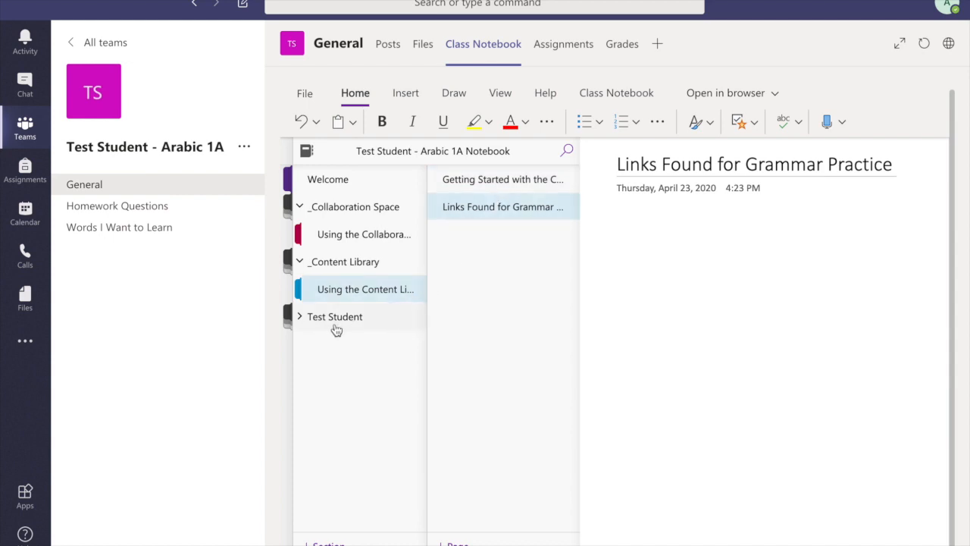
click(361, 209)
click(342, 237)
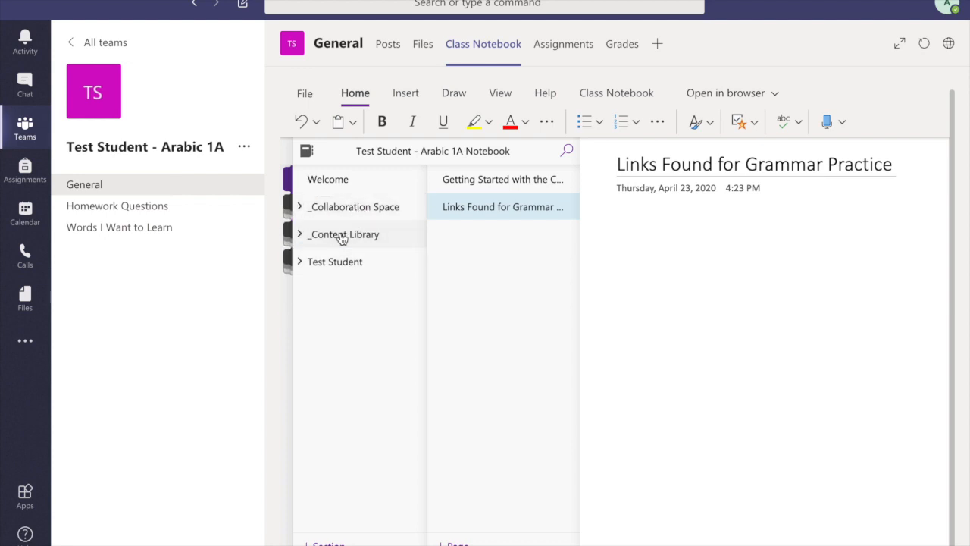
click(374, 267)
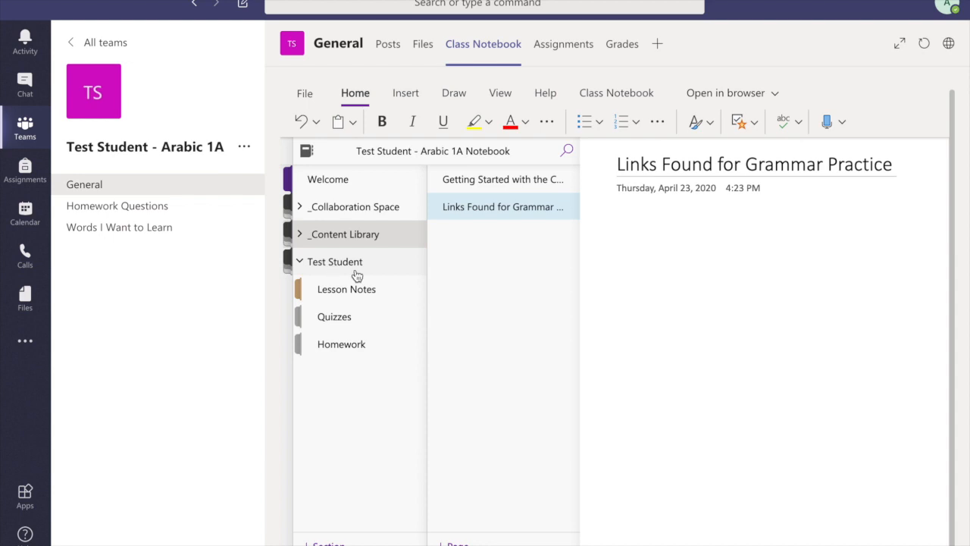
click(378, 296)
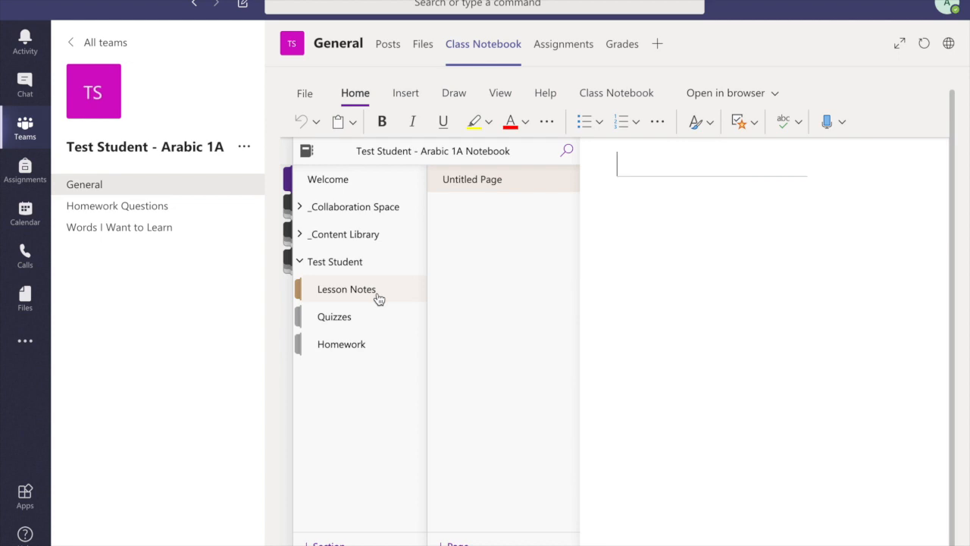
text(Les)
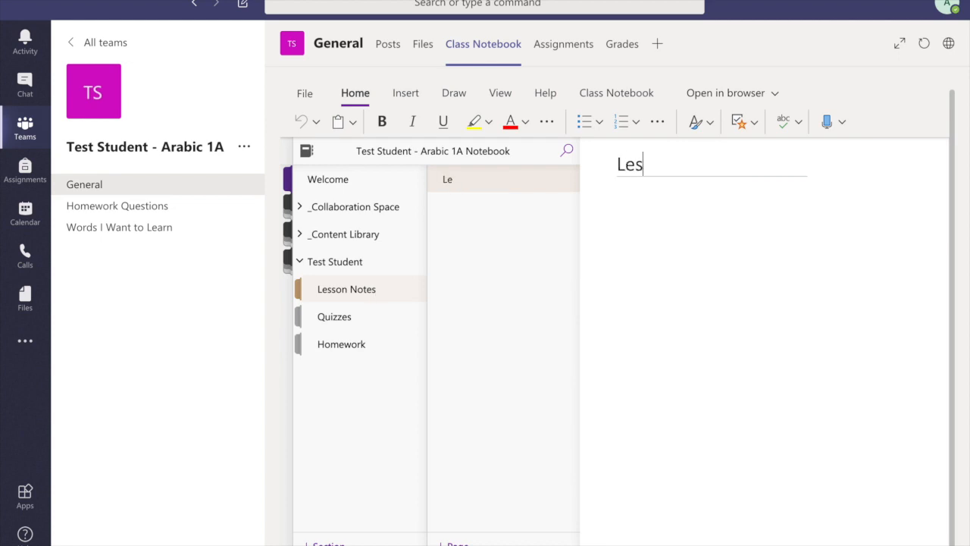
text(son Notes 1)
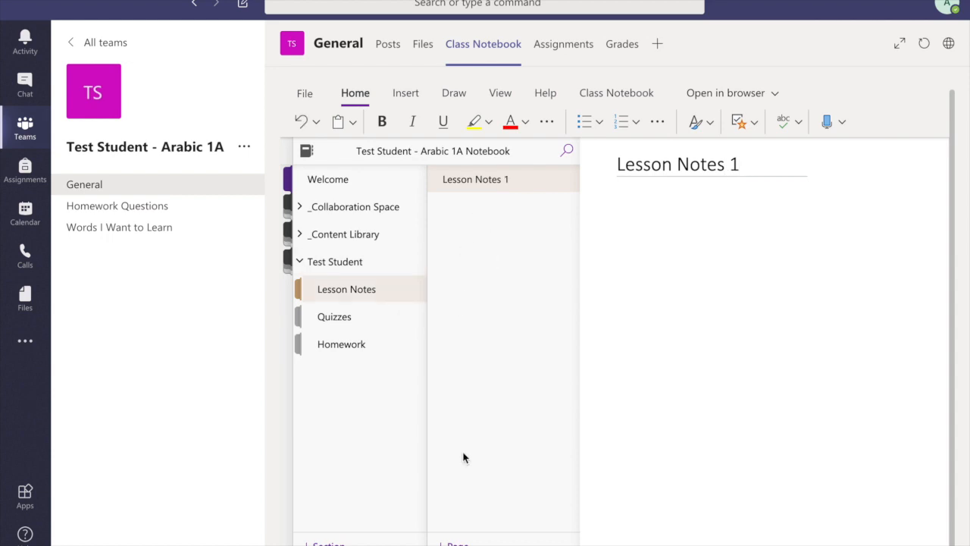
Add two more pages titled "Lesson Notes 2" and "Lesson Notes 3" to the Lesson Notes section.
click(452, 542)
text(Lesson Notes 2)
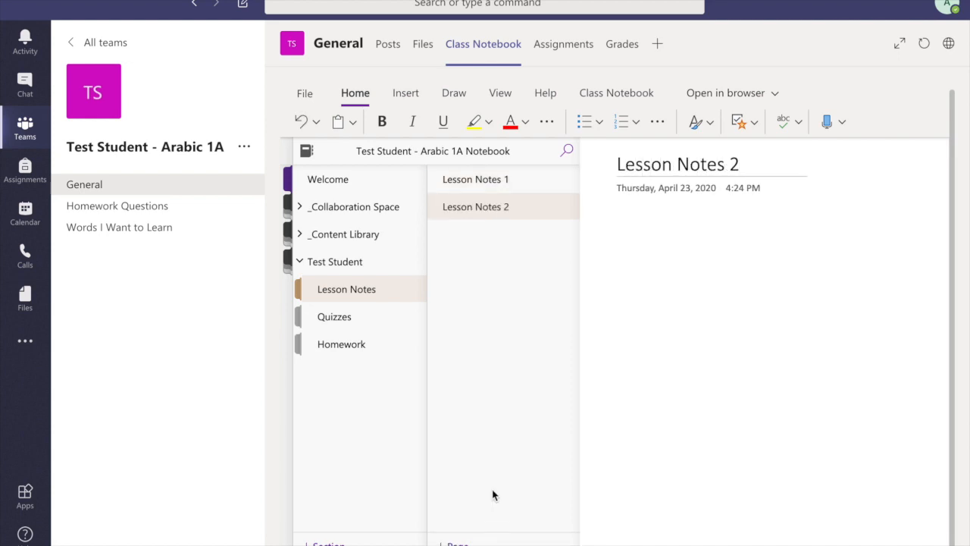
click(454, 543)
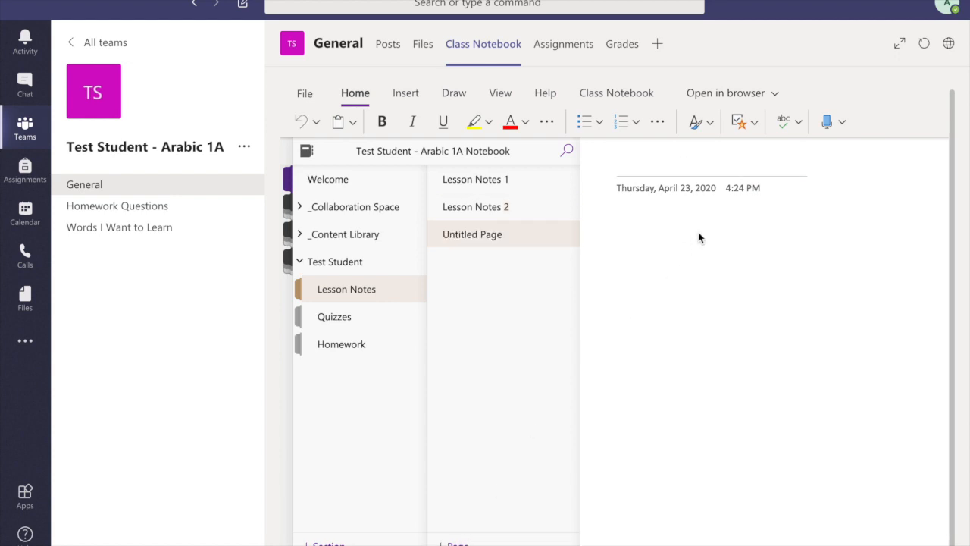
text(Lesson Notes 3)
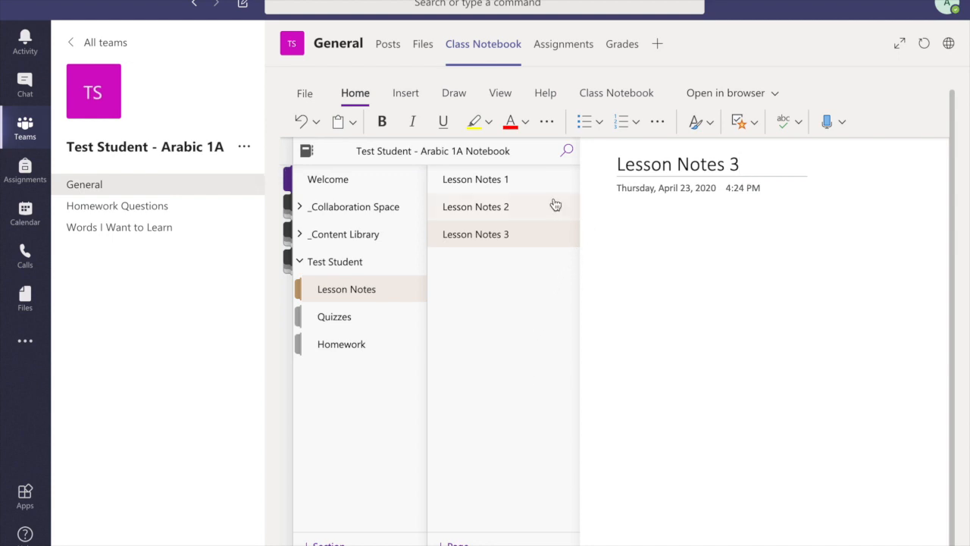
Copy the entire LESSON NOTES document from Google Docs and paste it into the Lesson Notes 1 page in Teams.
click(528, 188)
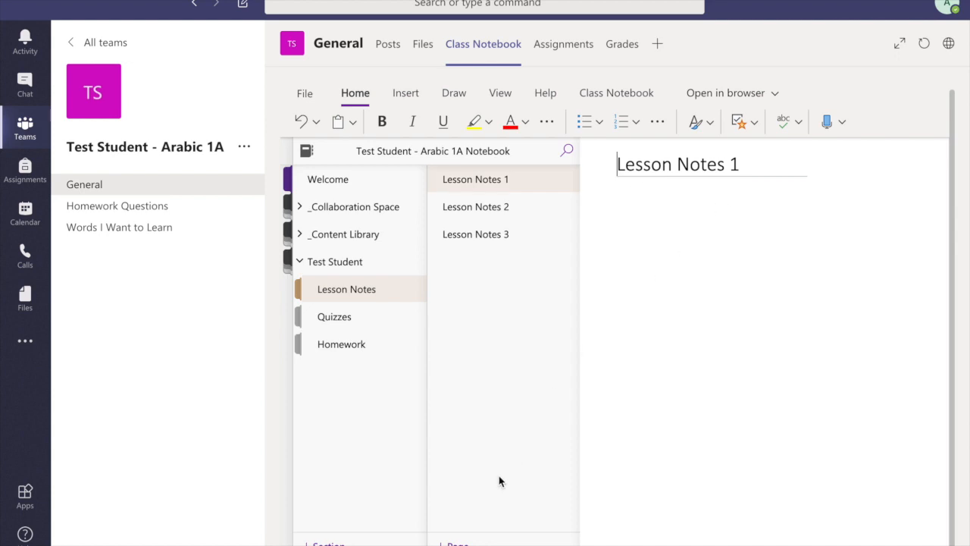
click(673, 281)
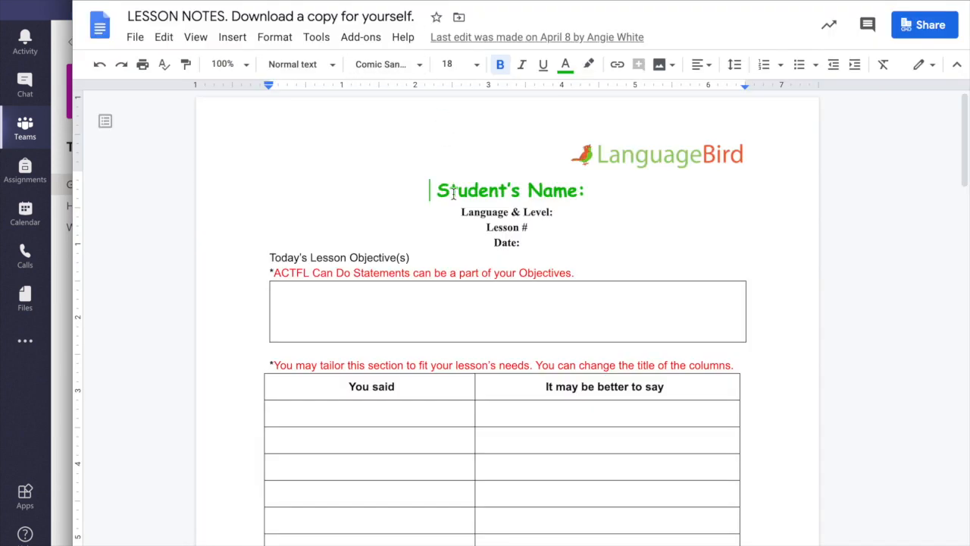
key(ctrl+a)
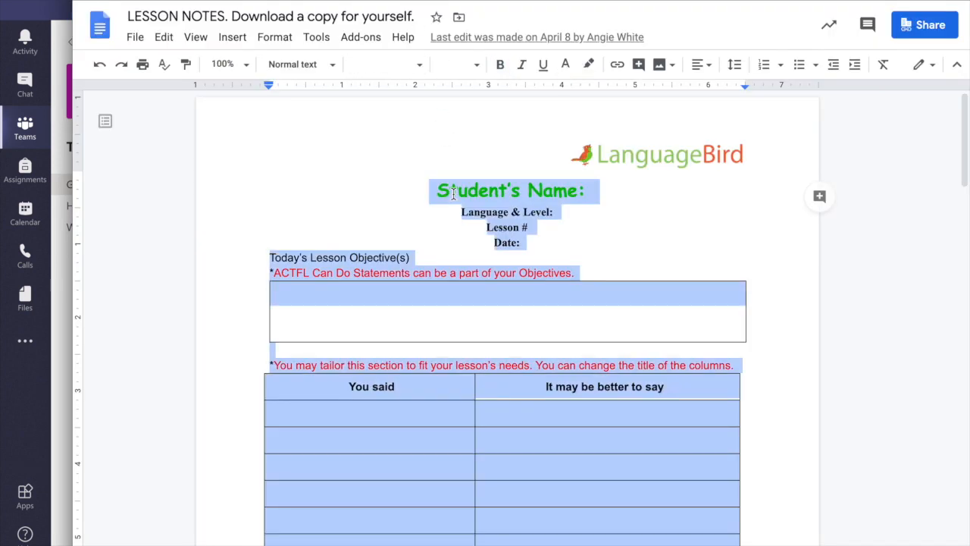
key(alt+Tab)
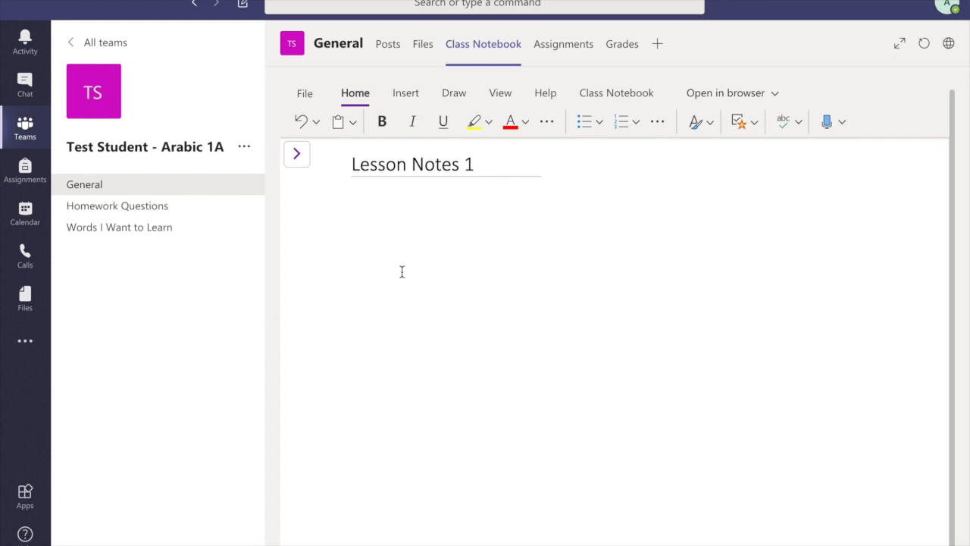
key(ctrl+v)
scroll(401, 272, up, 15)
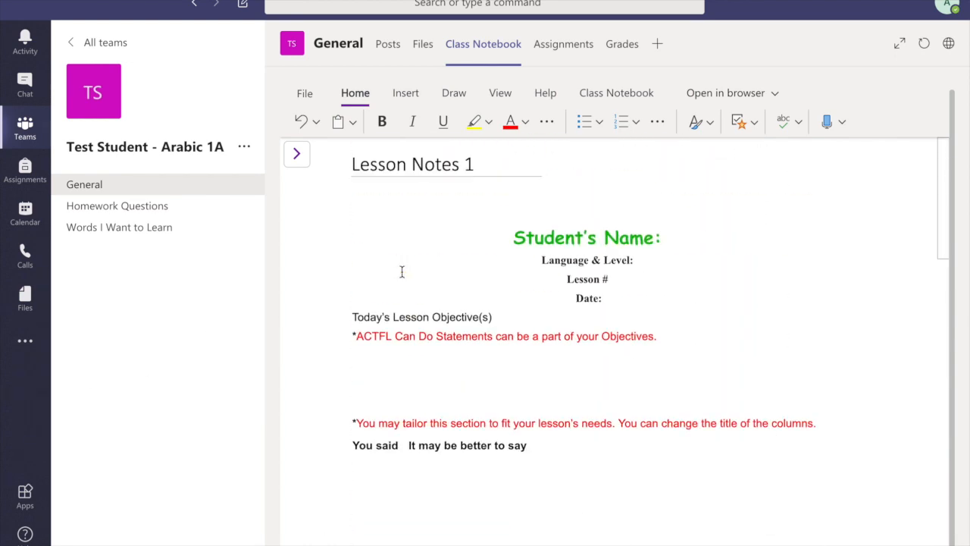
scroll(402, 271, down, 1)
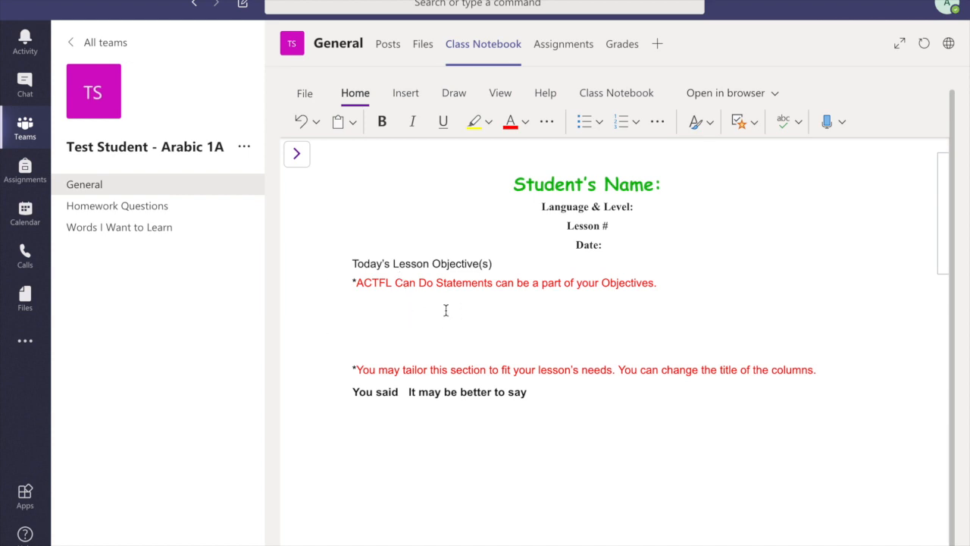
Show the borders of the objectives box and the "You said" table on Lesson Notes 1, and widen both to the text width.
click(364, 308)
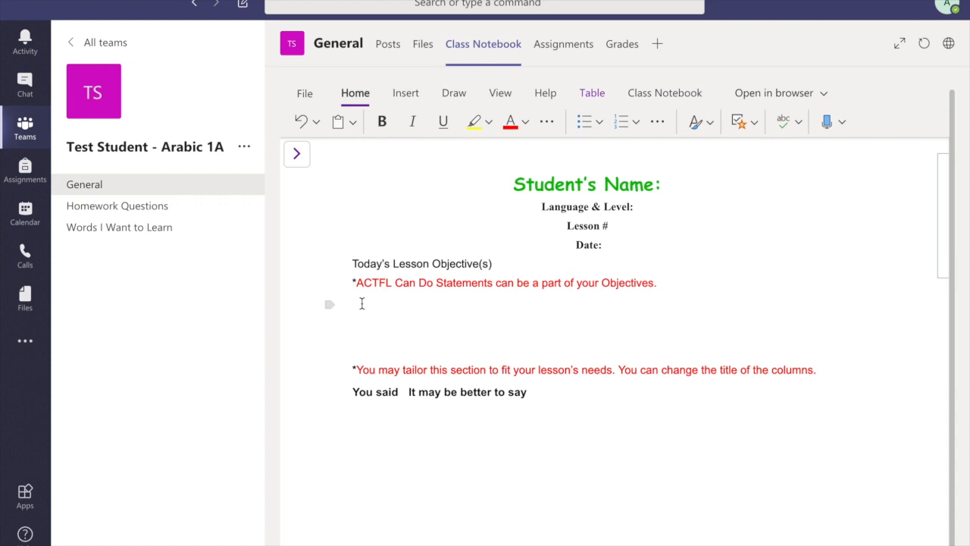
click(592, 95)
click(677, 129)
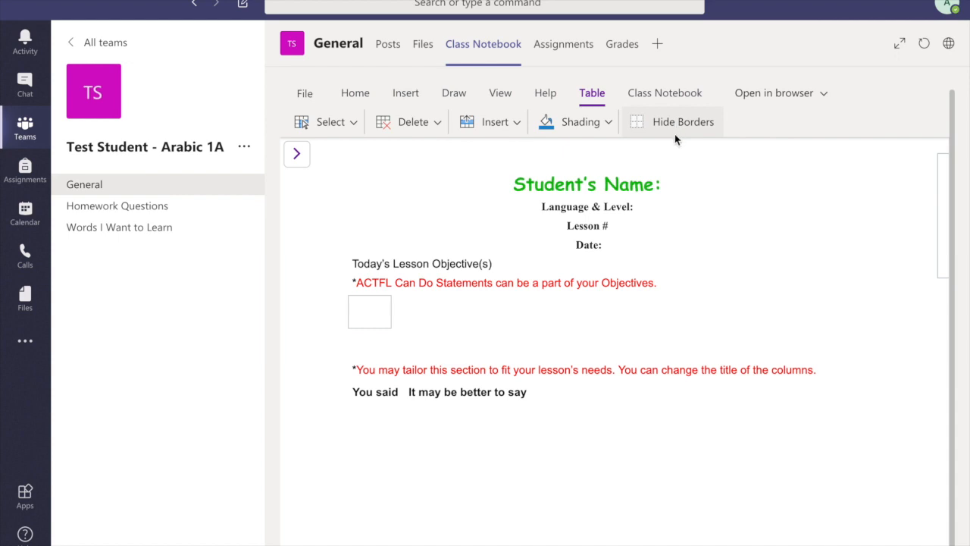
click(381, 312)
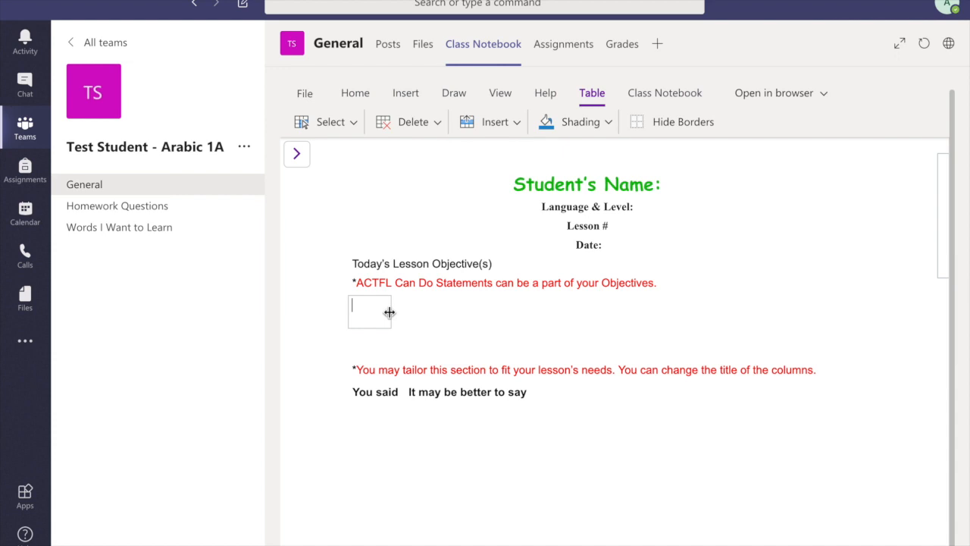
drag(389, 312, 821, 318)
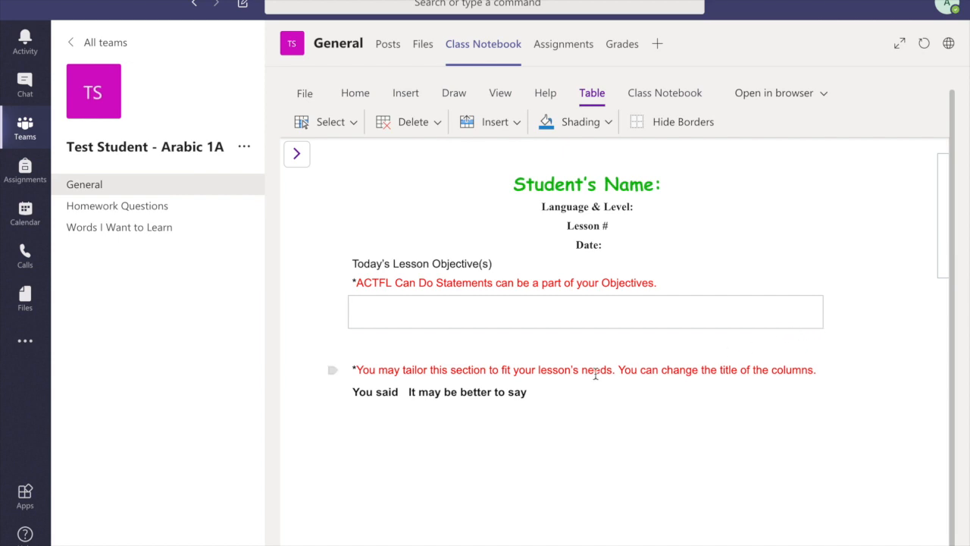
scroll(595, 372, down, 3)
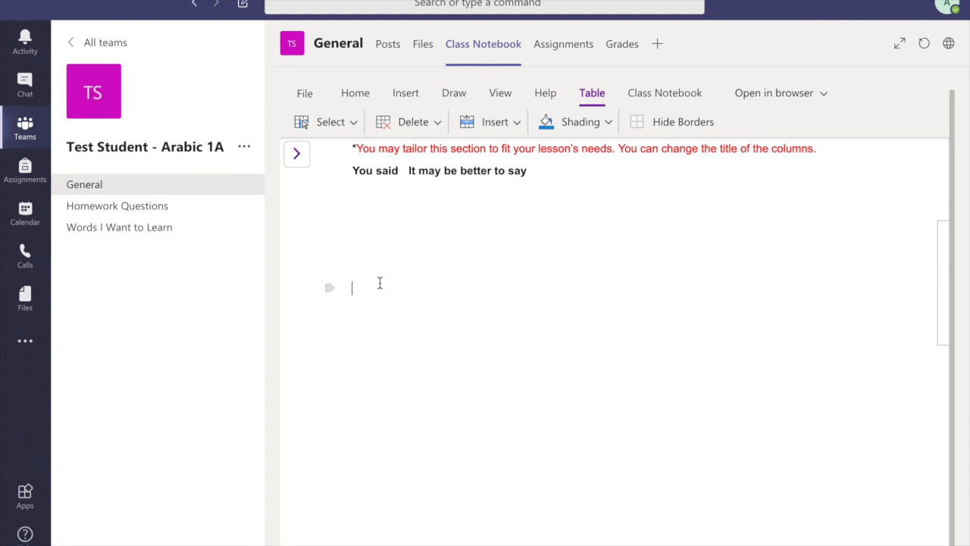
click(667, 127)
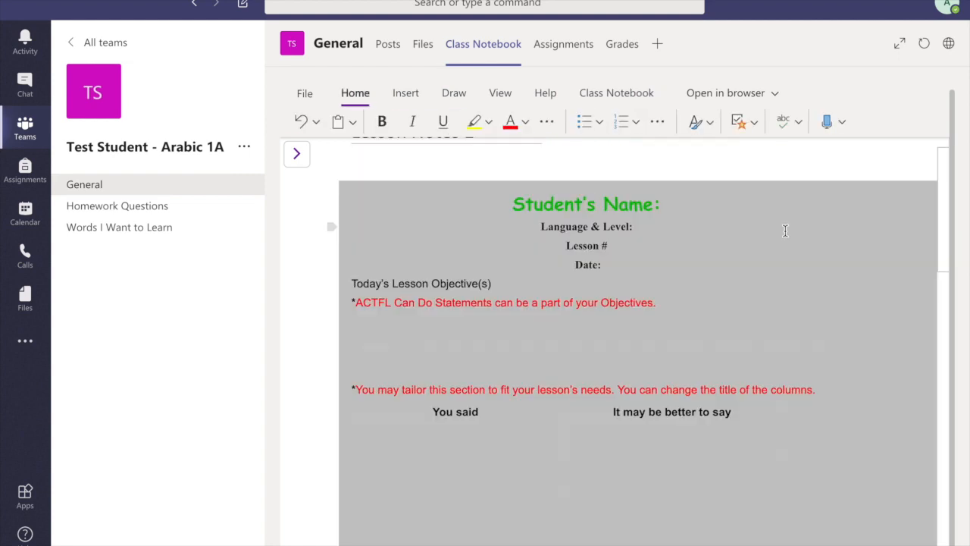
Add a page titled "Template Lesson Notes" to the Lesson Notes section and paste the formatted lesson notes from Lesson Notes 1 into it.
scroll(379, 148, up, 1)
click(297, 153)
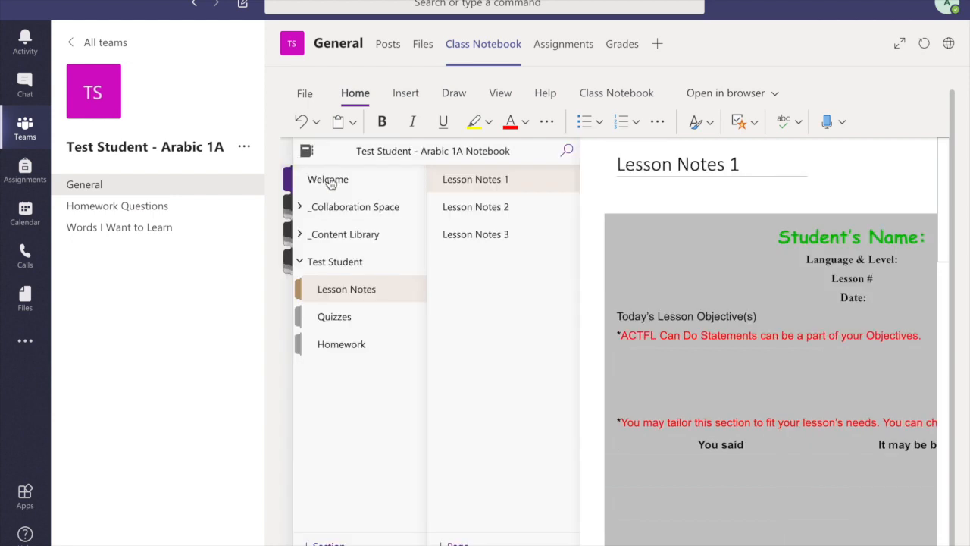
click(453, 542)
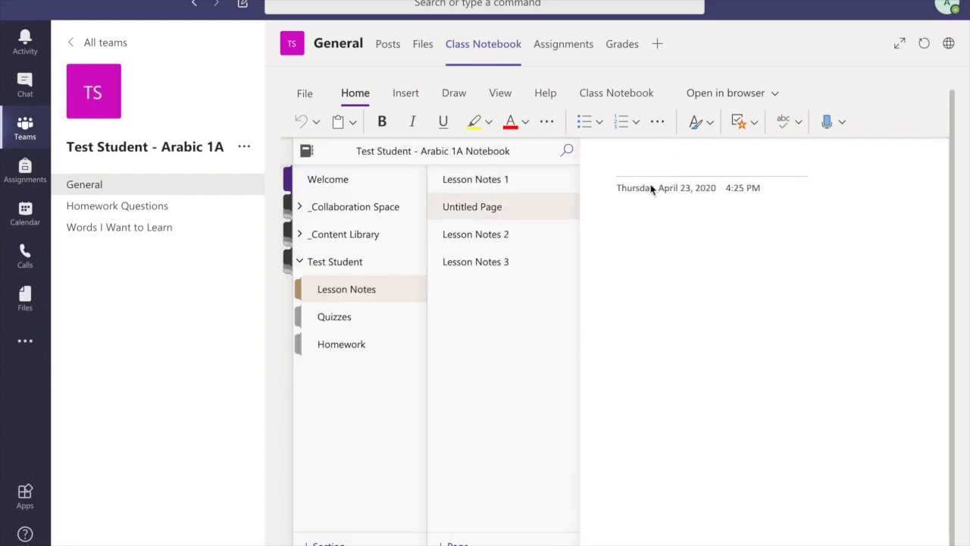
text(Template Lesson Notes)
click(667, 263)
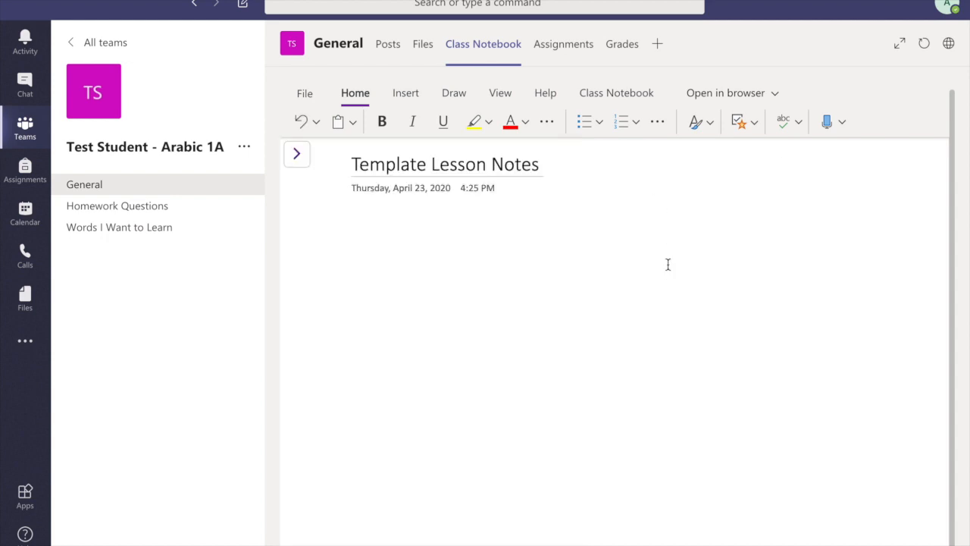
key(ctrl+v)
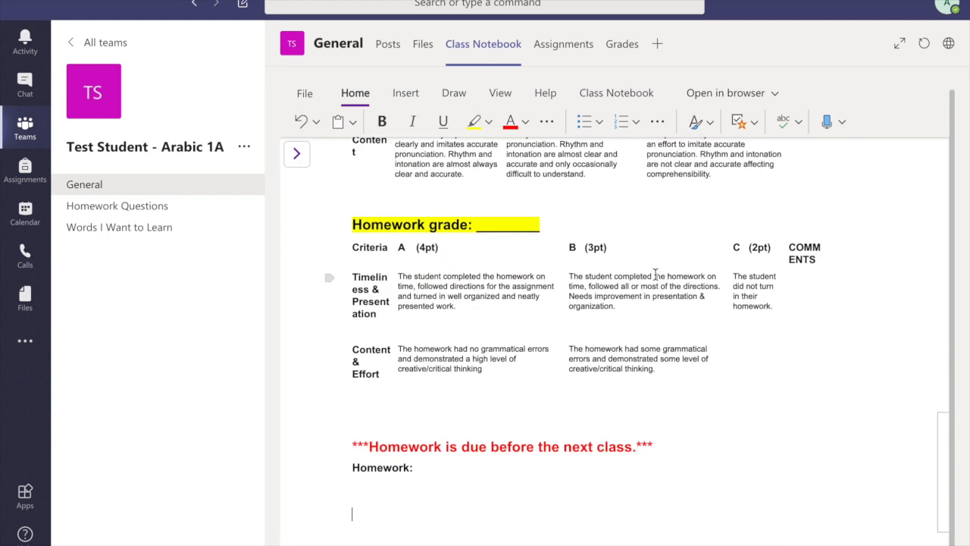
scroll(508, 296, up, 10)
click(297, 153)
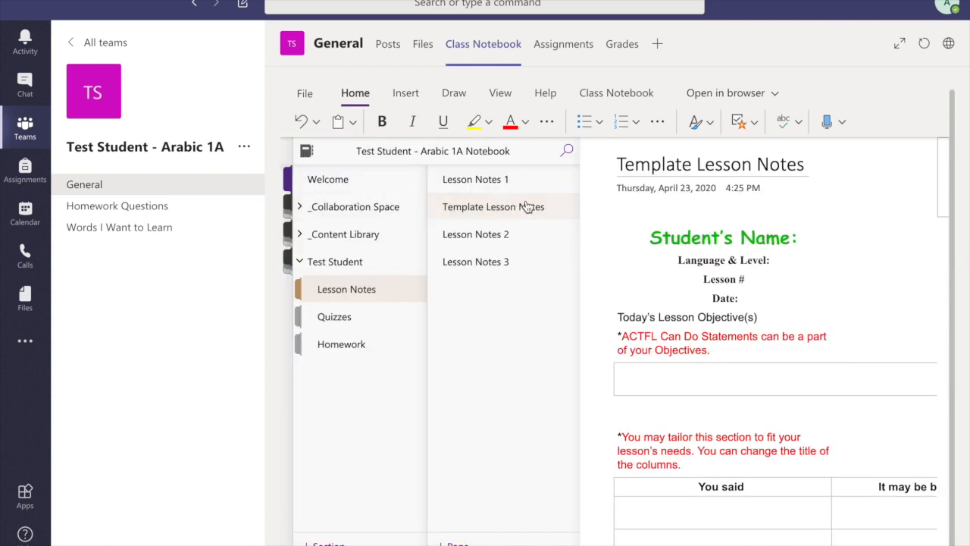
Paste the copied lesson notes template into the Lesson Notes 2 page and bring back the notebook's section and page list.
click(511, 235)
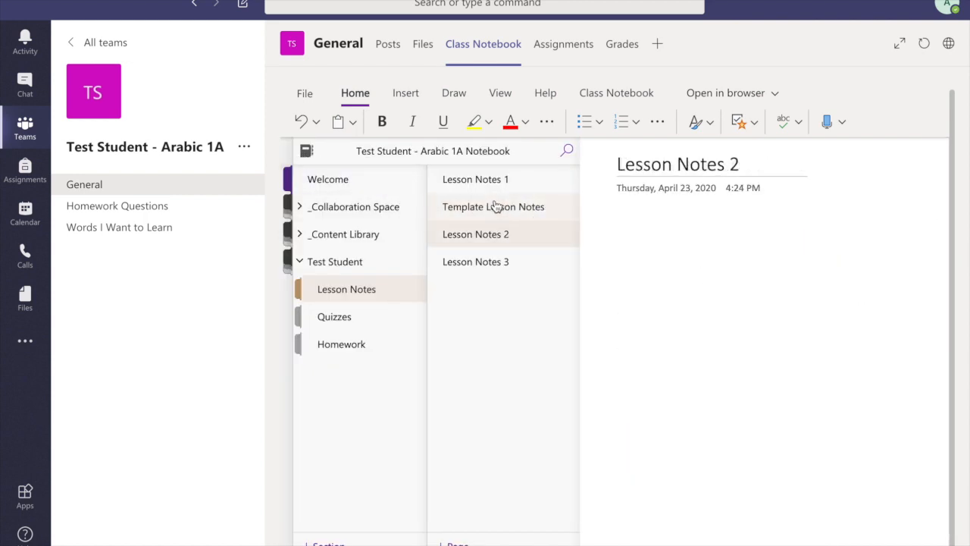
click(647, 252)
key(super+v)
scroll(583, 257, up, 15)
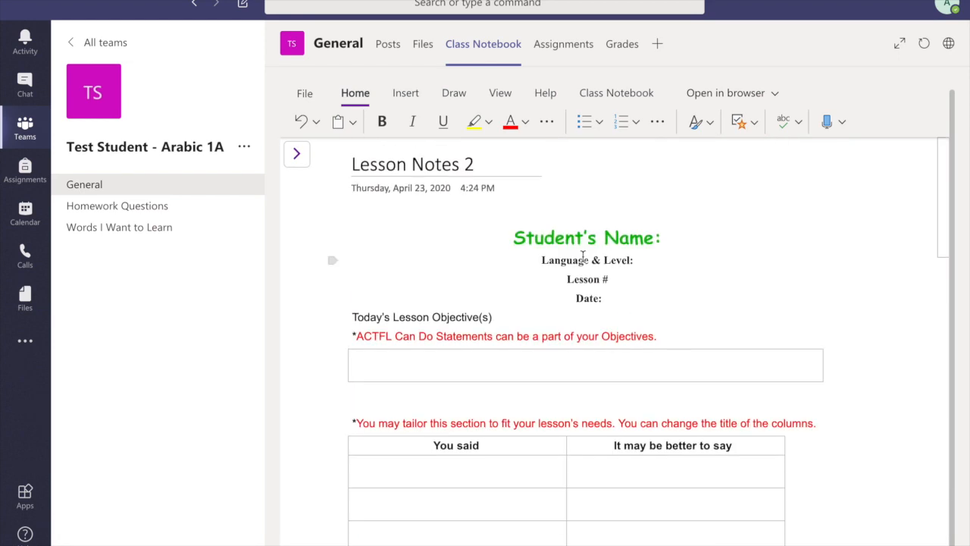
click(296, 153)
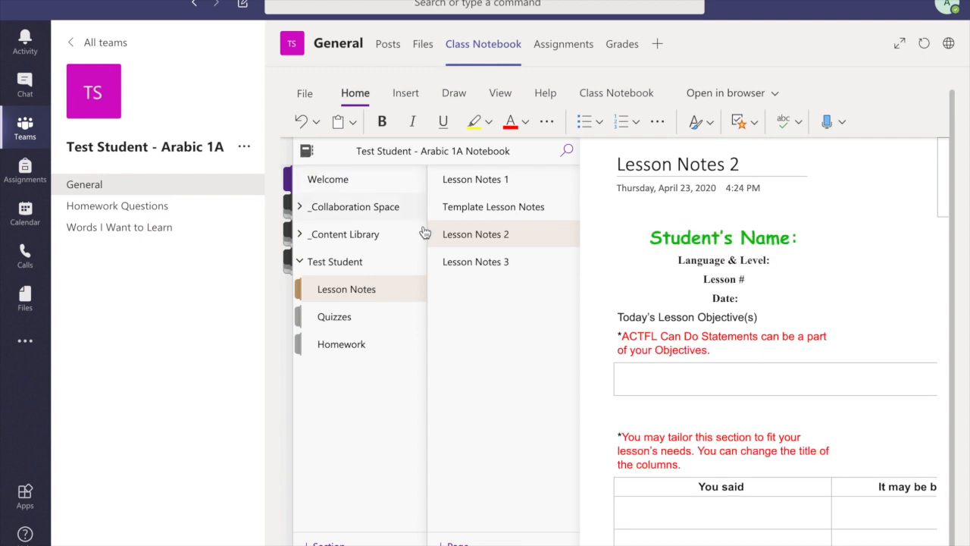
View the Quizzes and Homework sections, and open the class notebook in the browser version of OneNote.
click(352, 316)
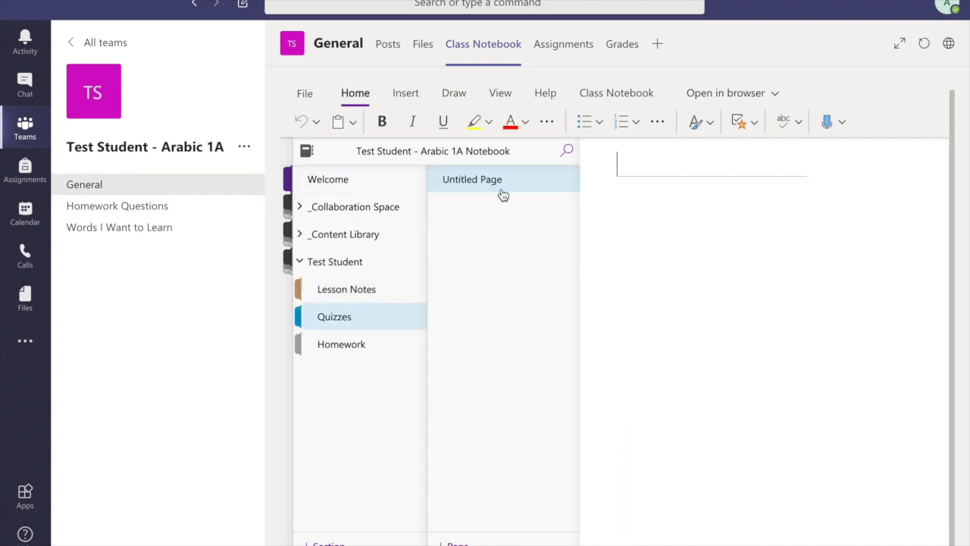
click(553, 195)
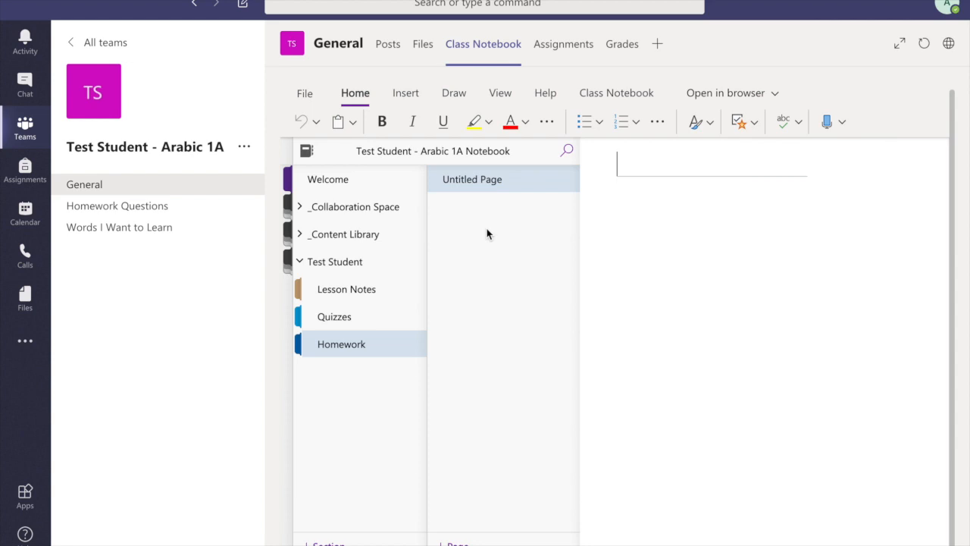
click(729, 92)
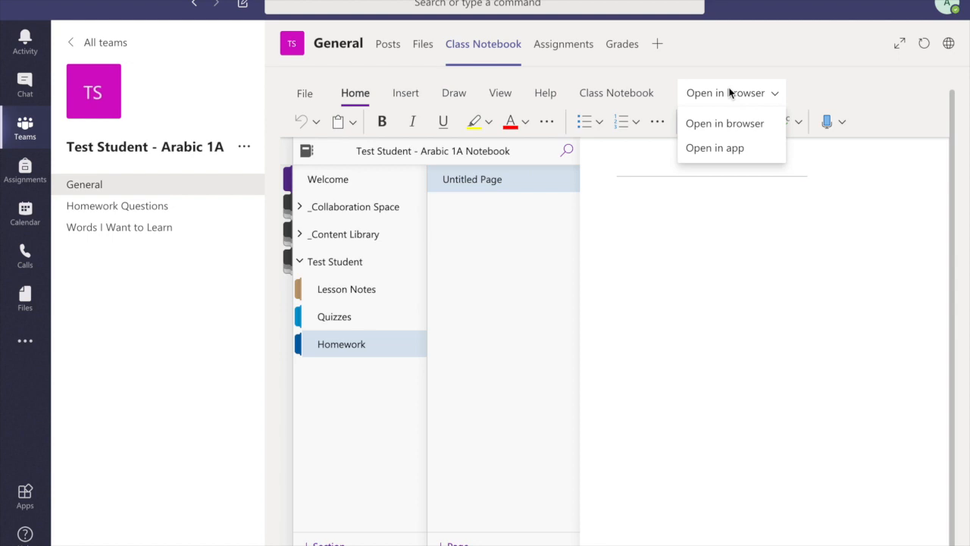
click(724, 124)
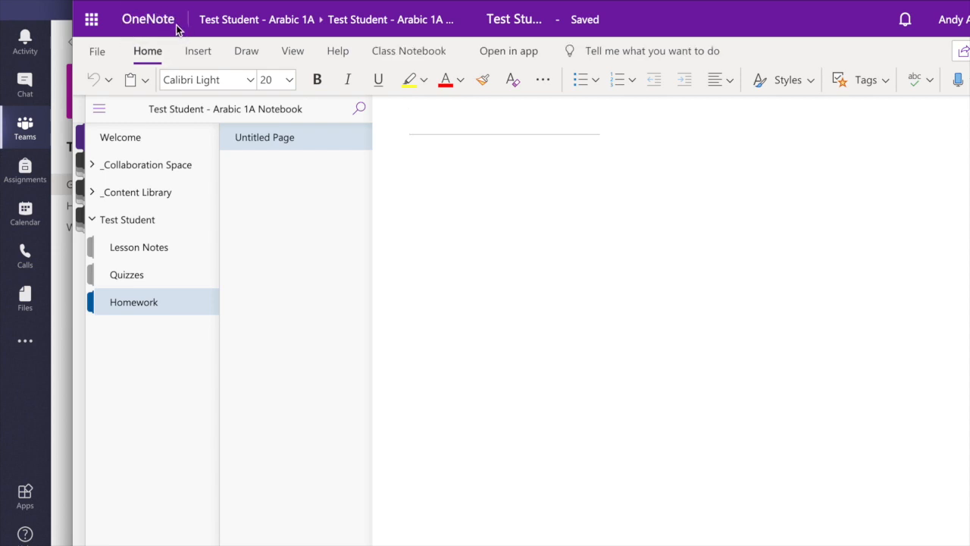
Go to the list of recent OneNote notebooks and open the Test Student - Korean 1A Notebook.
click(92, 18)
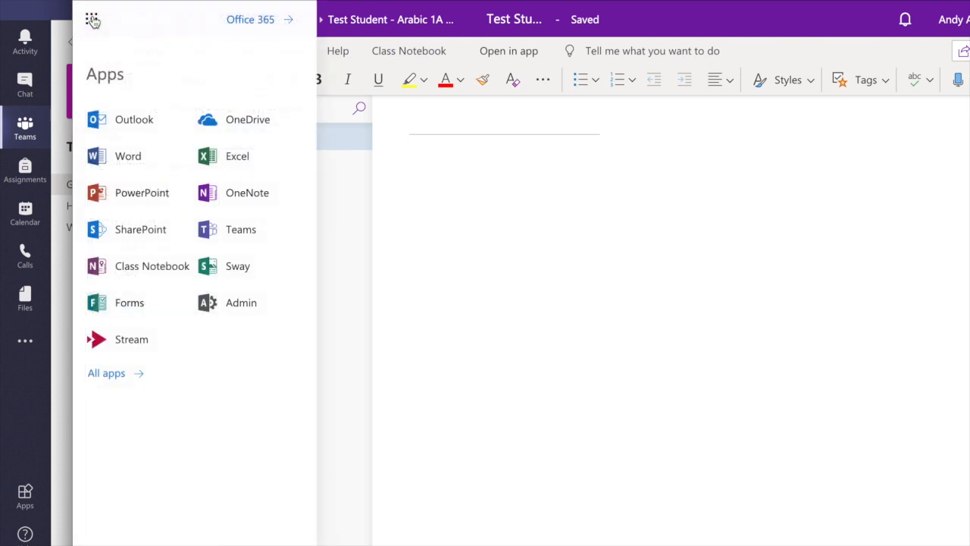
click(232, 194)
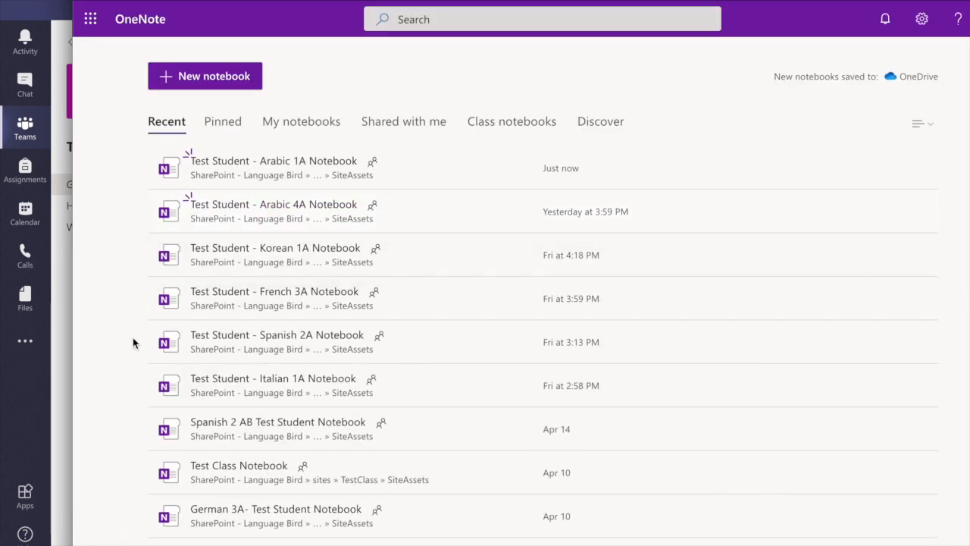
scroll(133, 337, down, 1)
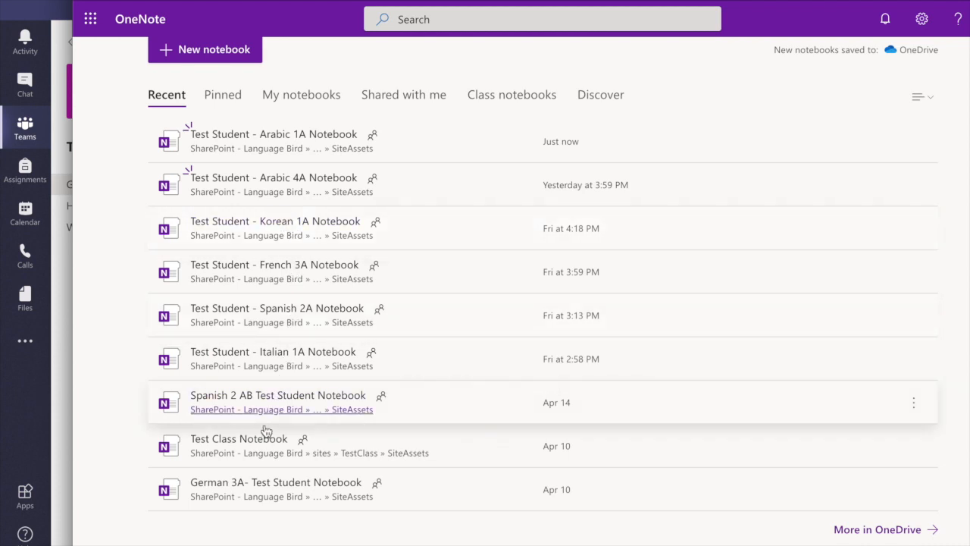
click(313, 221)
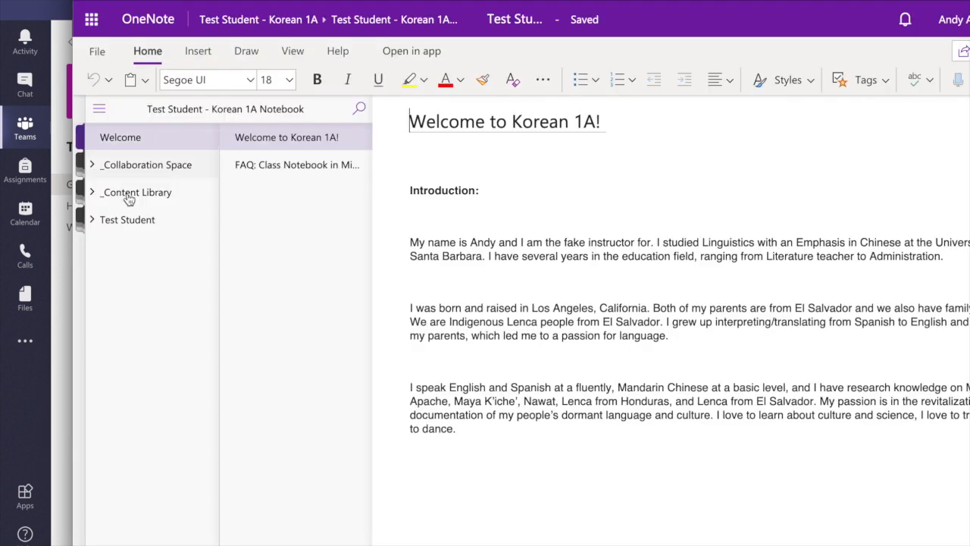